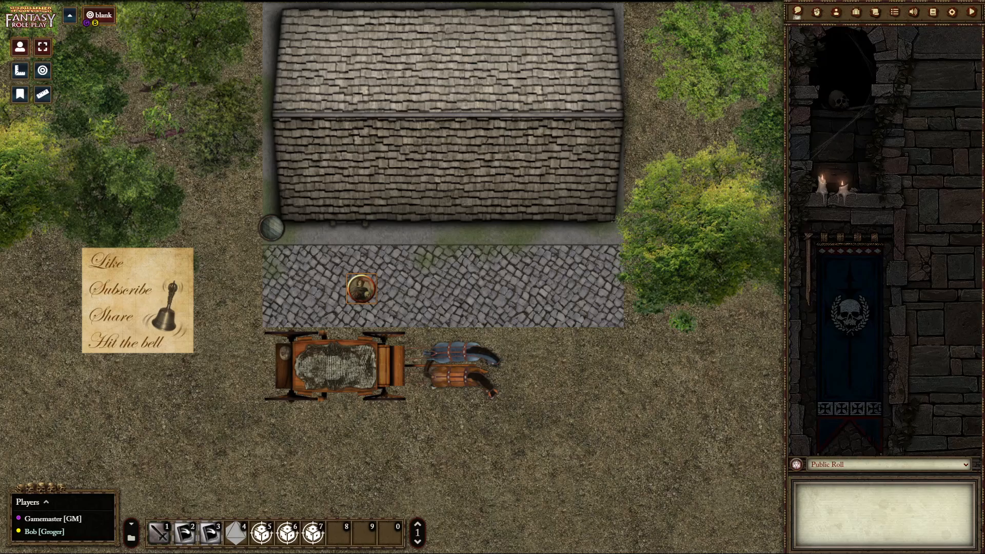
- Move the character token west off the cobblestones onto the Like, Subscribe, Share notice
key(Right)
key(Left)
key(Left)
key(Left)
key(Left)
key(Left)
key(Left)
key(Left)
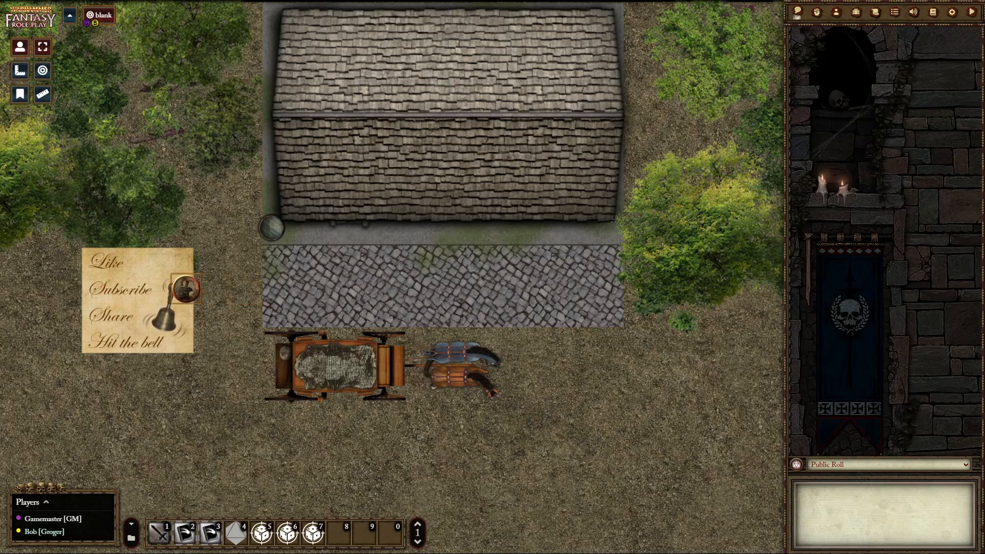
key(Left)
- Move the character token east from the notice along the cobblestones to a spot just north of the horses
key(Up)
key(Up)
key(Down)
key(Down)
key(Right)
key(Right)
key(Right)
key(Right)
key(Right)
key(Right)
key(Right)
key(Right)
key(Right)
key(Right)
key(Right)
key(Right)
key(Right)
key(Right)
key(Right)
key(Right)
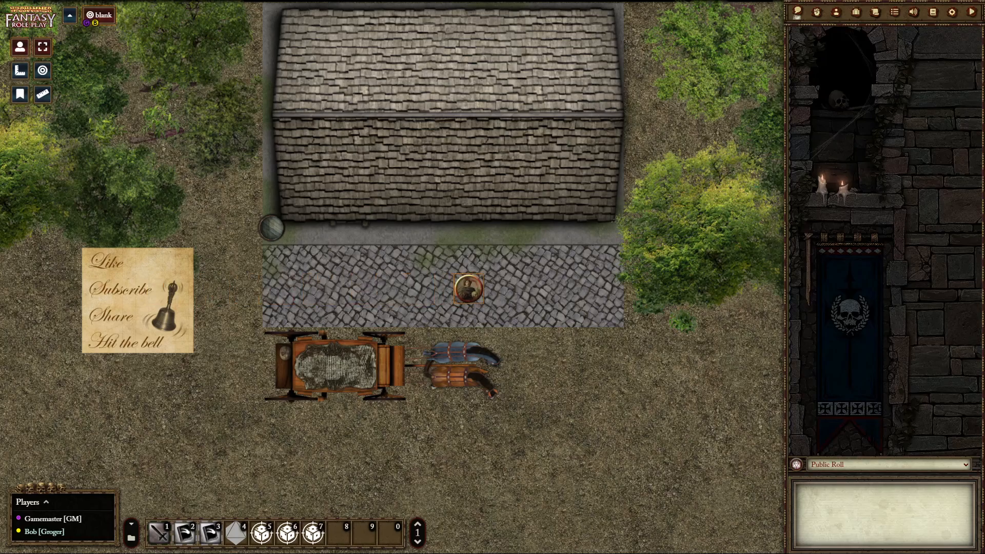
- Move the character token back west along the cobblestones to a spot north of the wagon
key(Down)
key(Up)
key(Left)
key(Left)
key(Left)
key(Left)
key(Left)
key(Left)
key(Left)
key(Left)
key(Left)
key(Left)
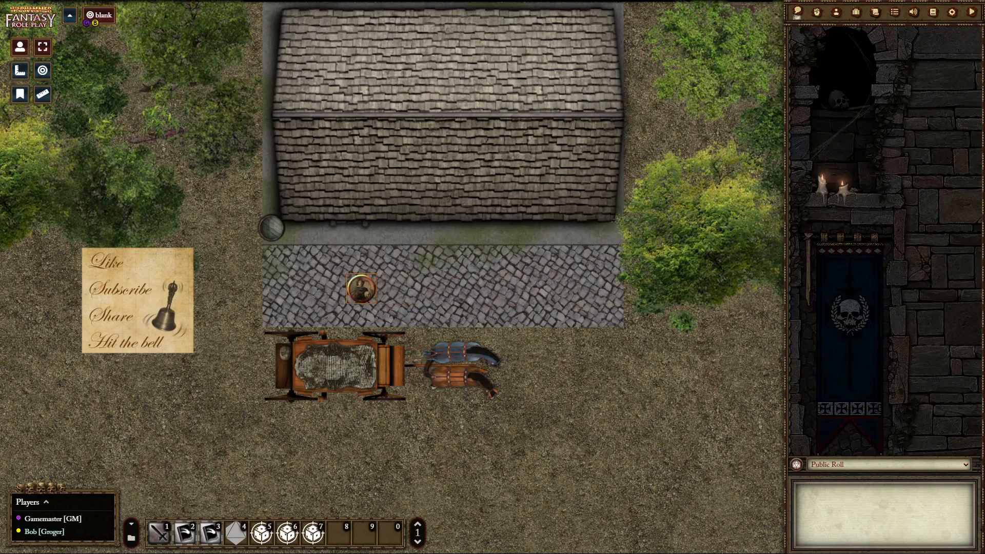
- Line the character token up with the building's south entrance and move it north inside
key(Left)
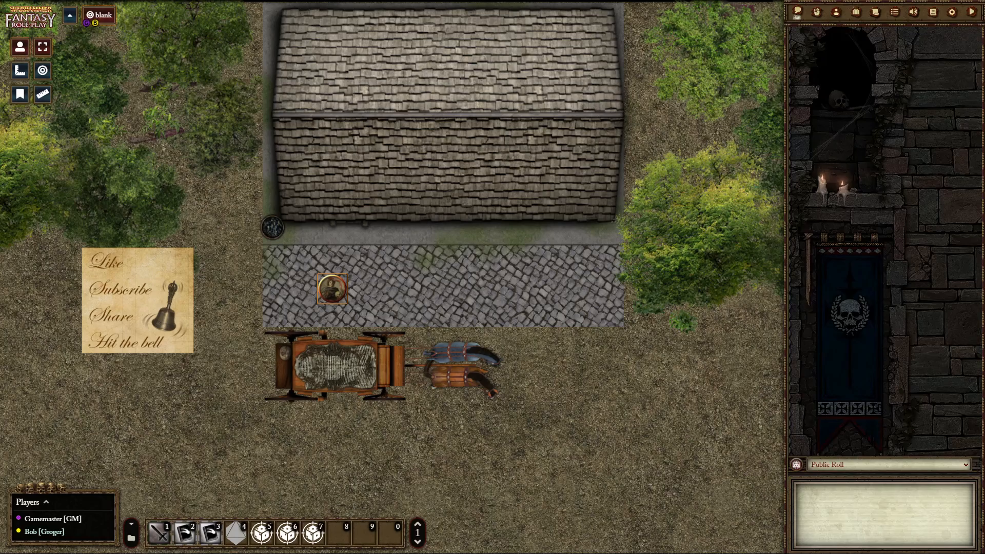
key(Right)
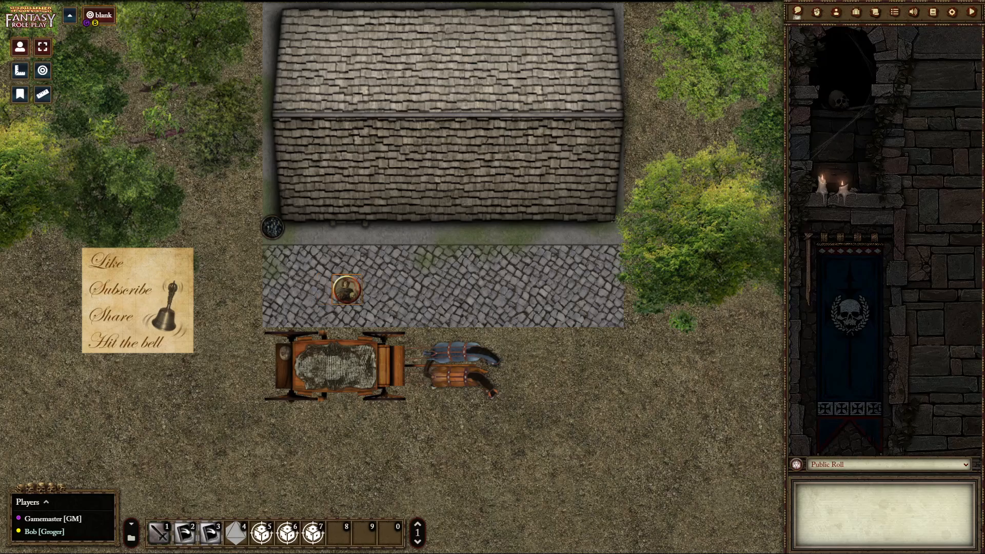
key(Up)
key(Up)
key(Up)
key(Up)
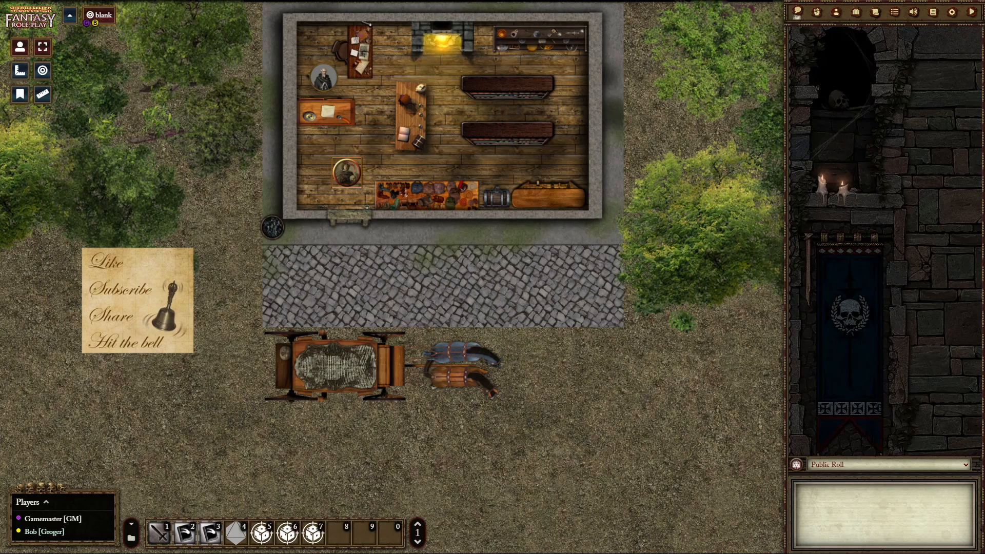
- Move the character token south out of the building onto the cobblestones
key(Down)
key(Down)
key(Down)
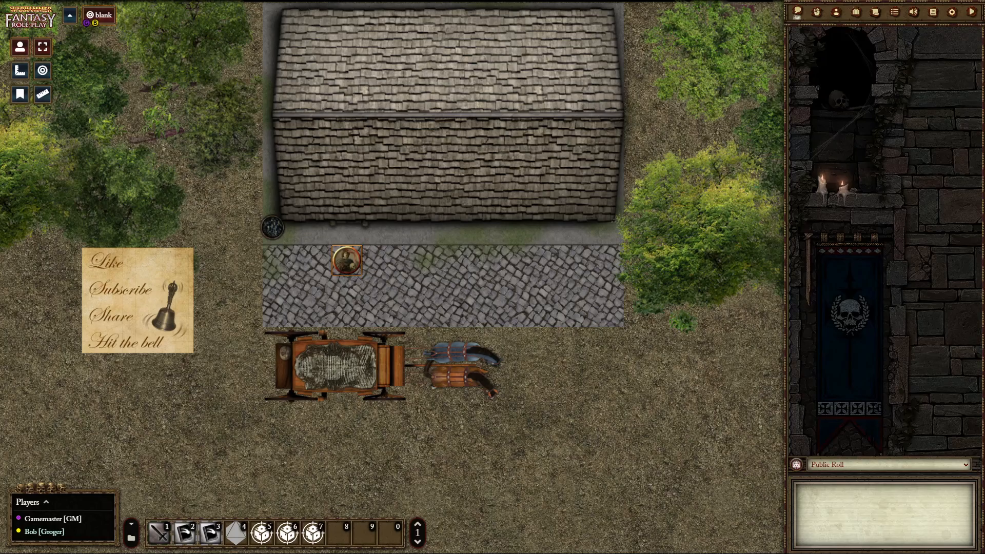
- Move the character token inside to examine the burning interior, and bring it back out to the cobblestones
key(Up)
key(Up)
key(Up)
key(Up)
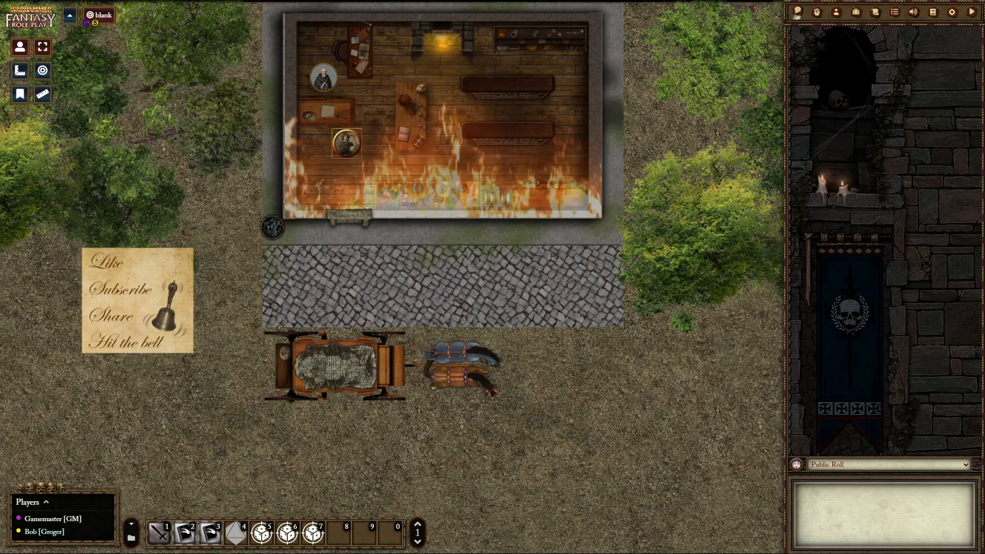
key(Down)
key(Down)
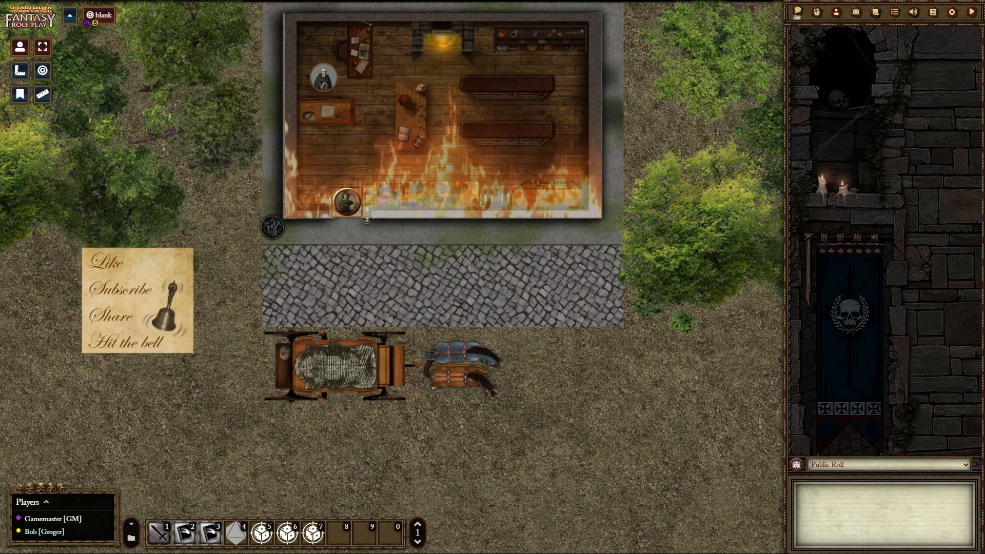
key(Down)
key(Down)
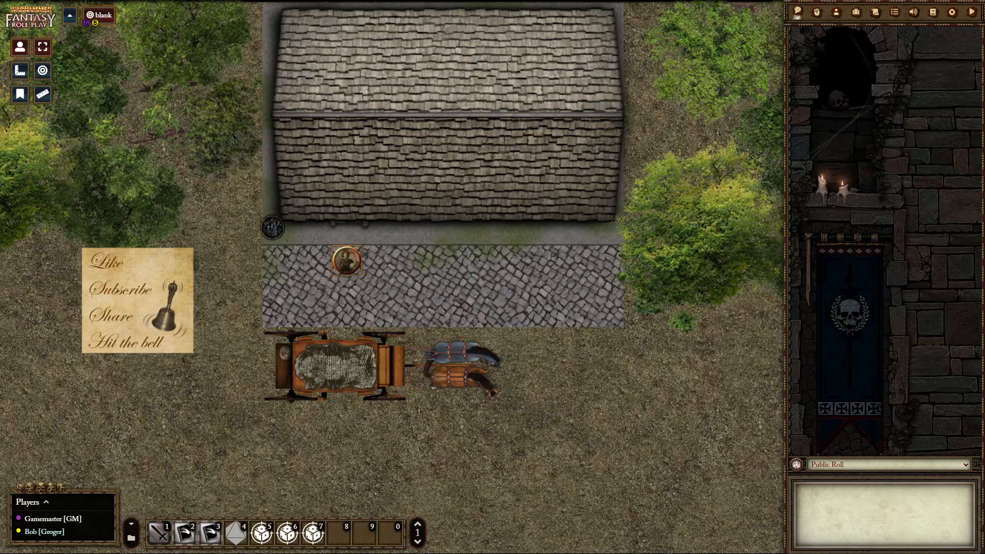
- Enter the burning building once more with the character token and leave it again through the south entrance
key(Up)
key(Up)
key(Up)
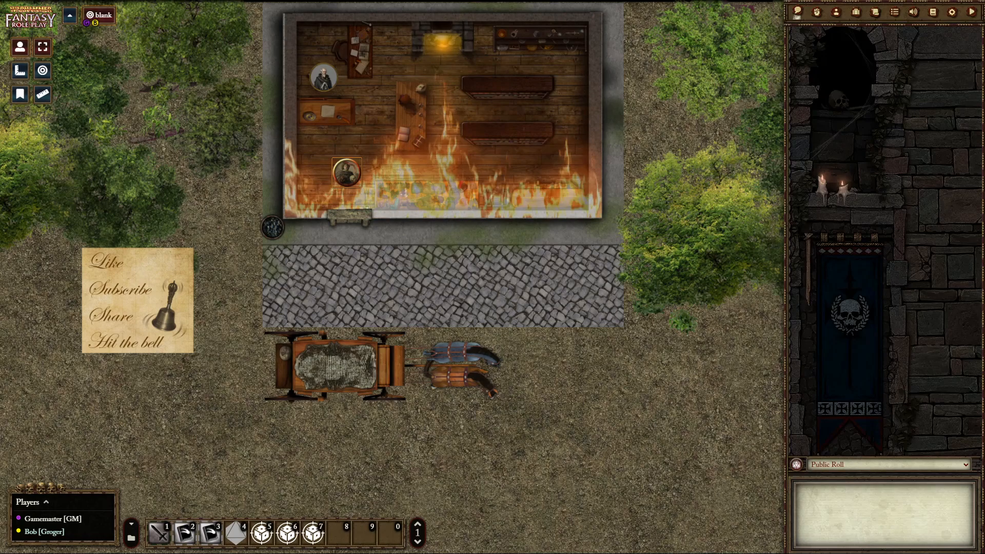
key(Down)
key(Down)
key(Down)
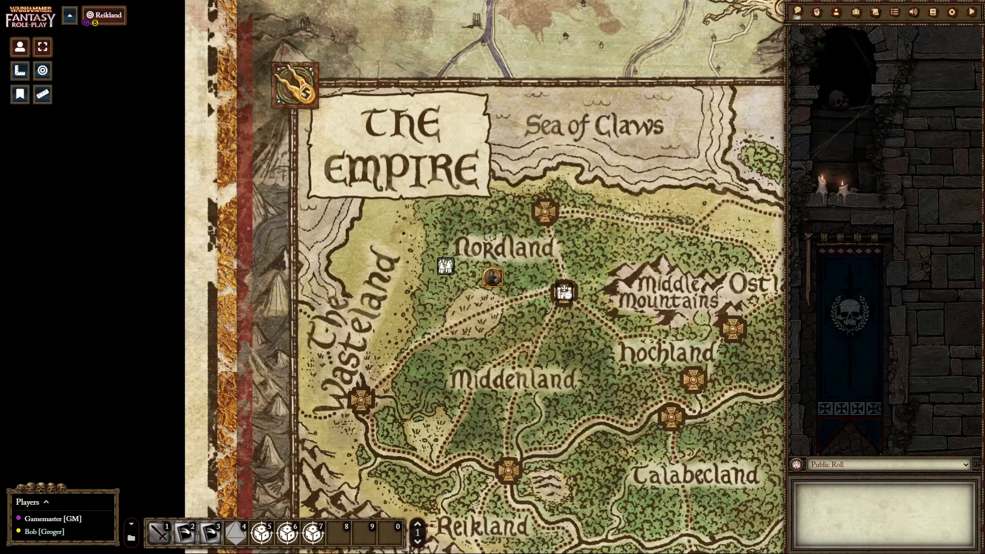
- Open the Middenheim marker on the Empire map to view its city picture, and close the picture
double_click(566, 295)
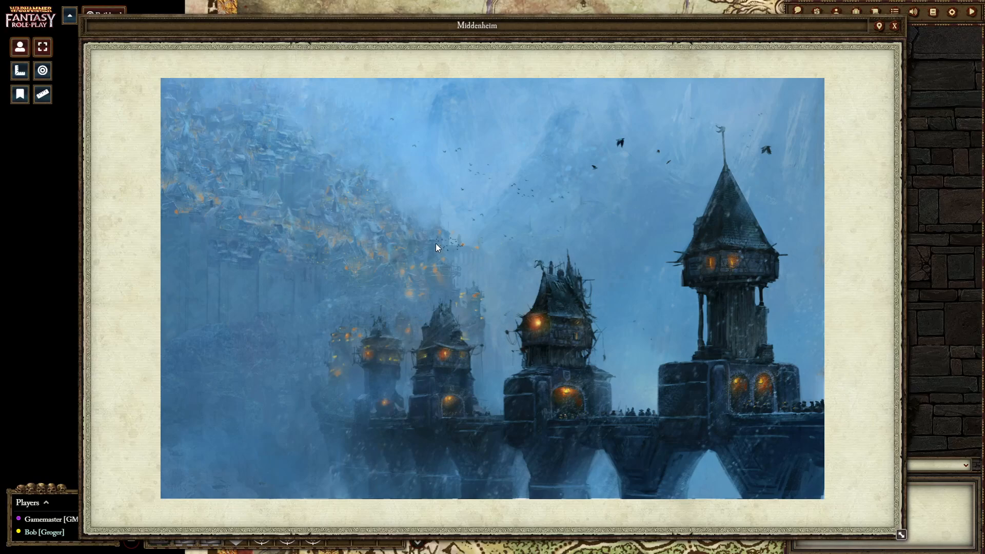
click(894, 26)
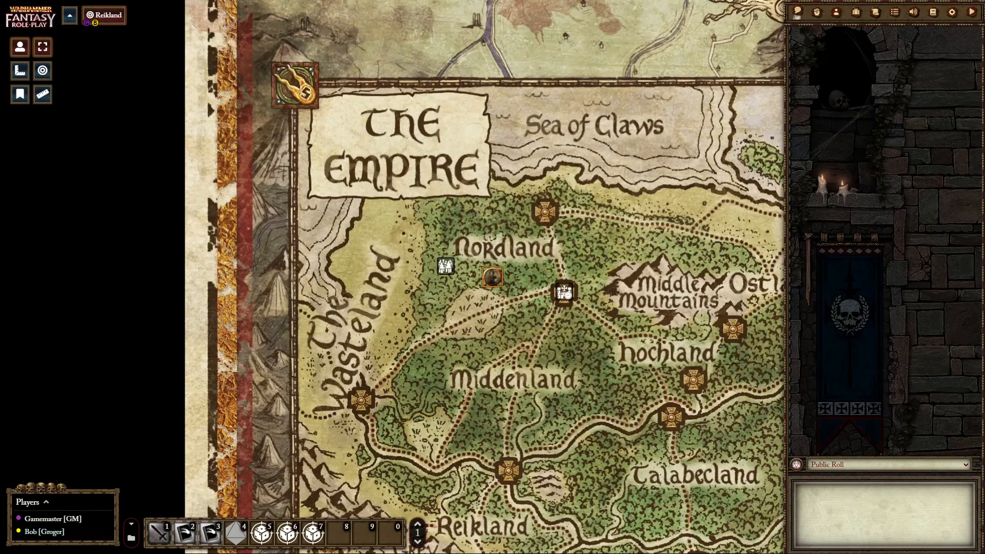
mouse_move(446, 267)
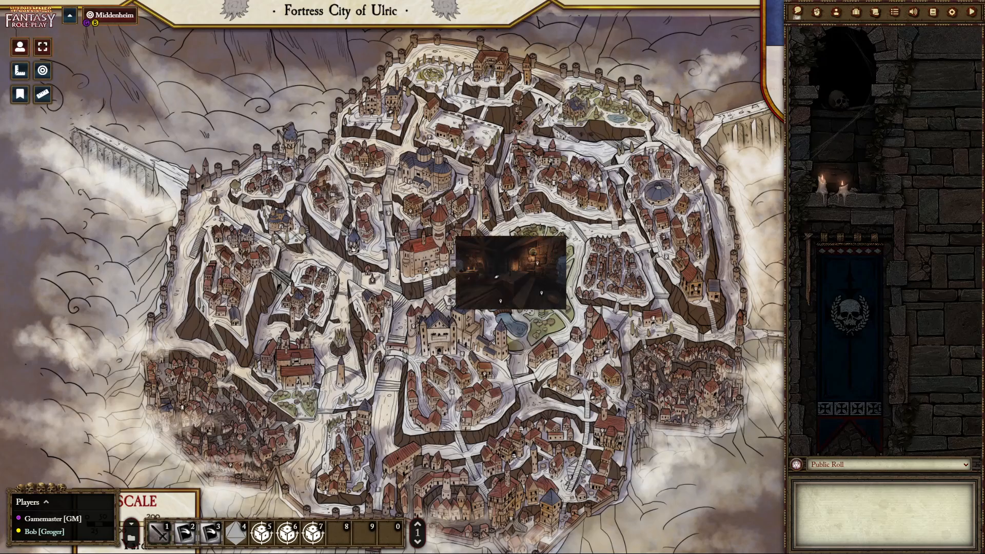
drag(495, 276, 533, 251)
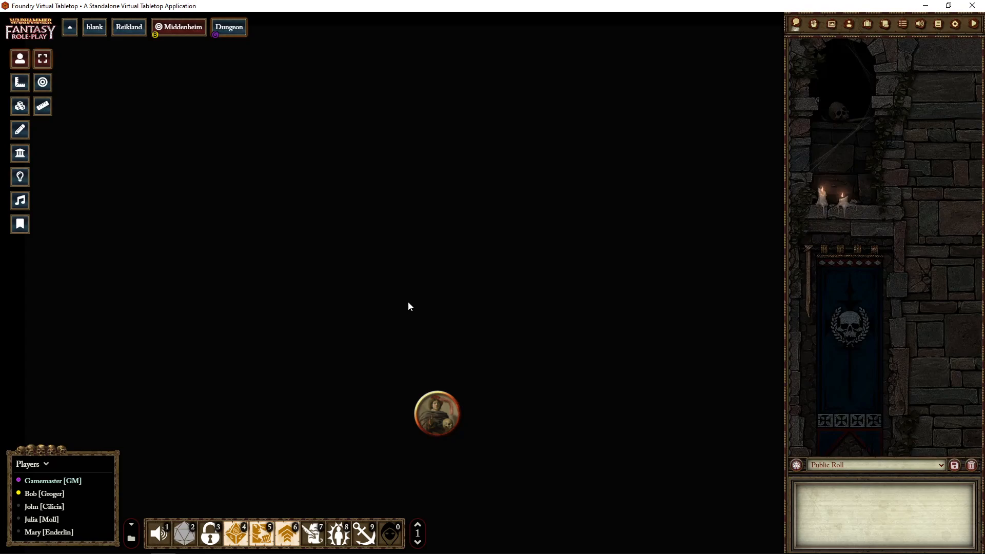
- Switch to tile editing and browse the user data images to the custom/tiles/dungeon folder
click(21, 107)
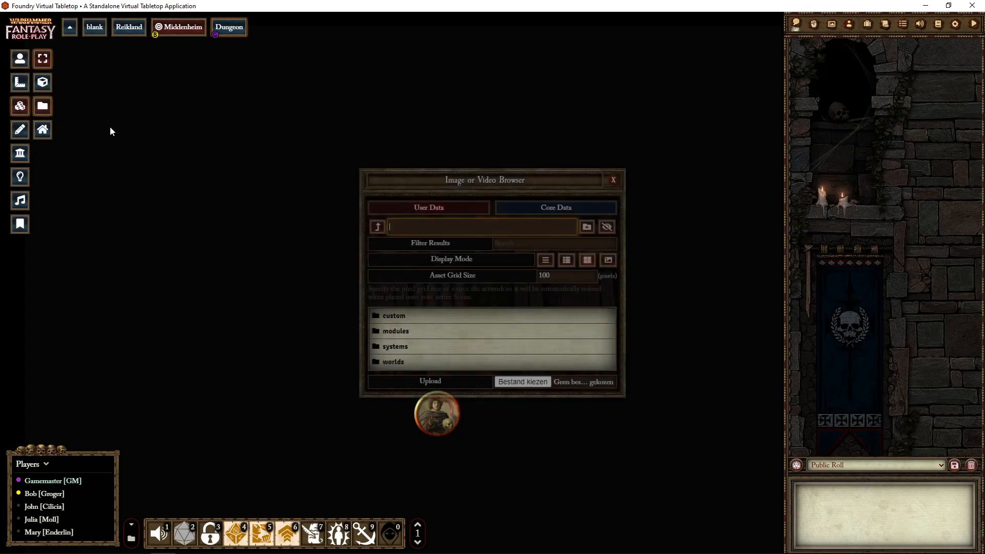
click(390, 318)
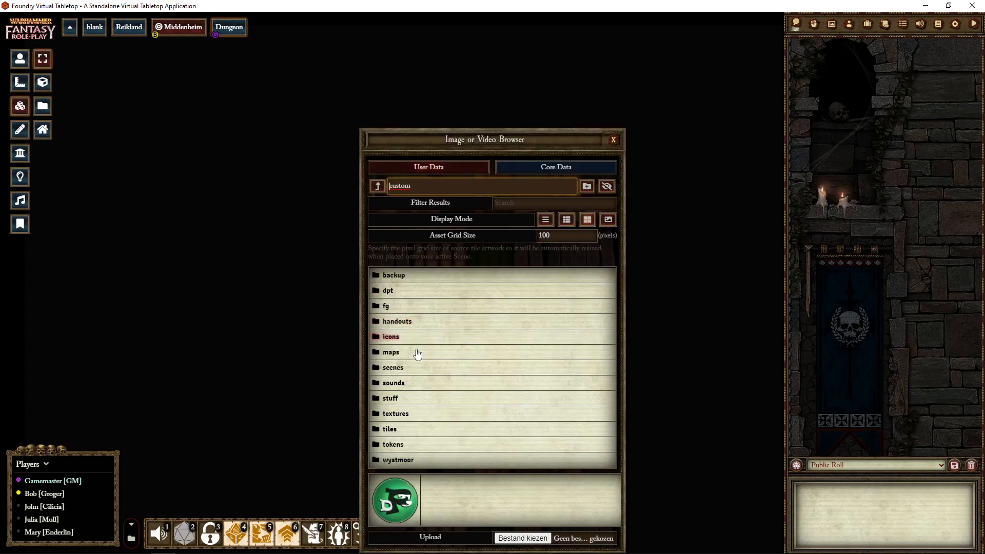
click(396, 428)
click(400, 210)
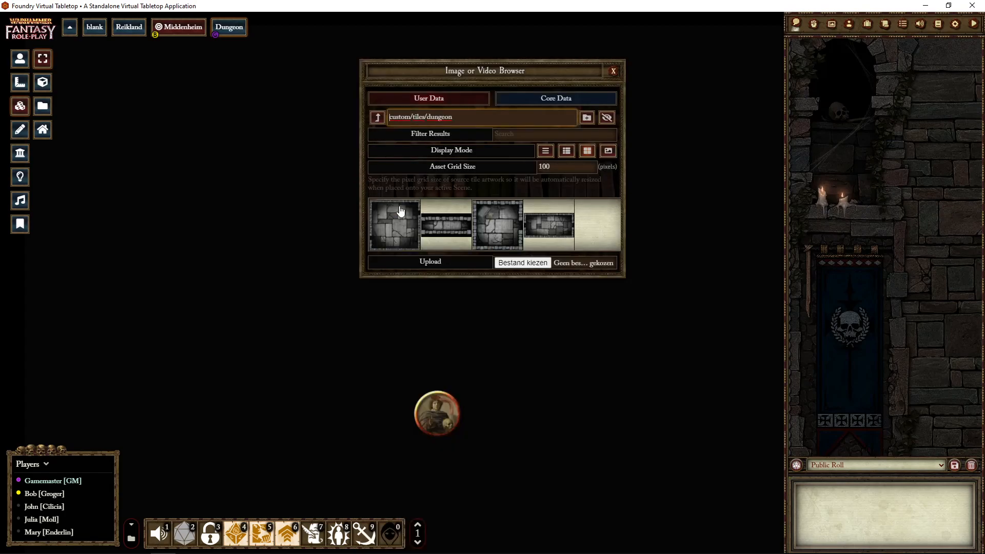
- Place the large square room, corridor, small square room and rectangular room tiles on the empty Dungeon scene and close the image browser
drag(391, 230, 301, 334)
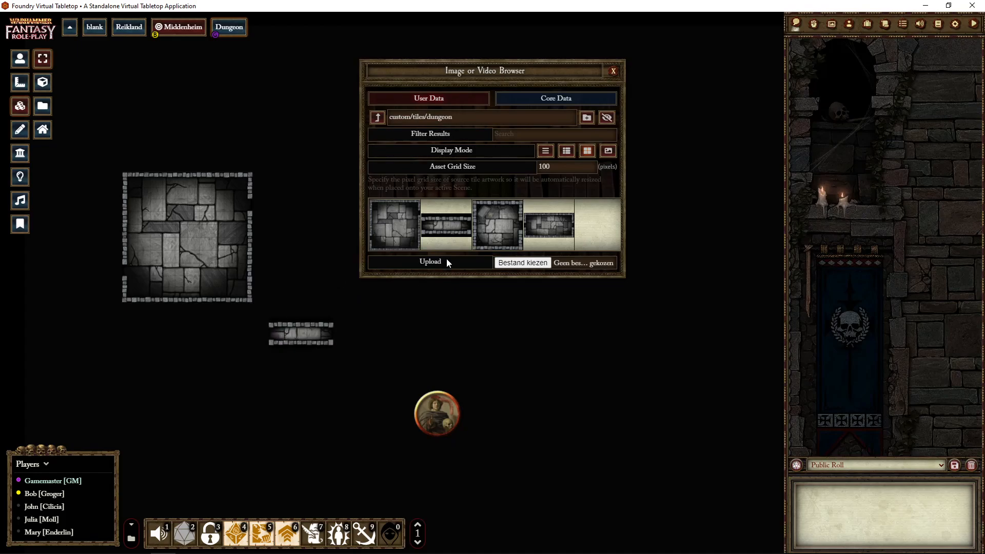
drag(496, 225, 301, 107)
drag(562, 229, 491, 347)
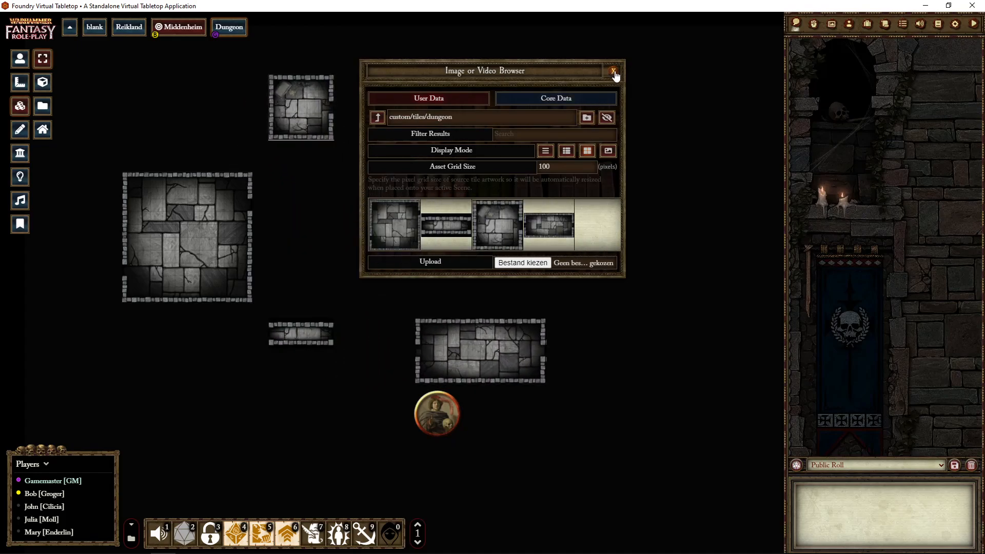
click(614, 71)
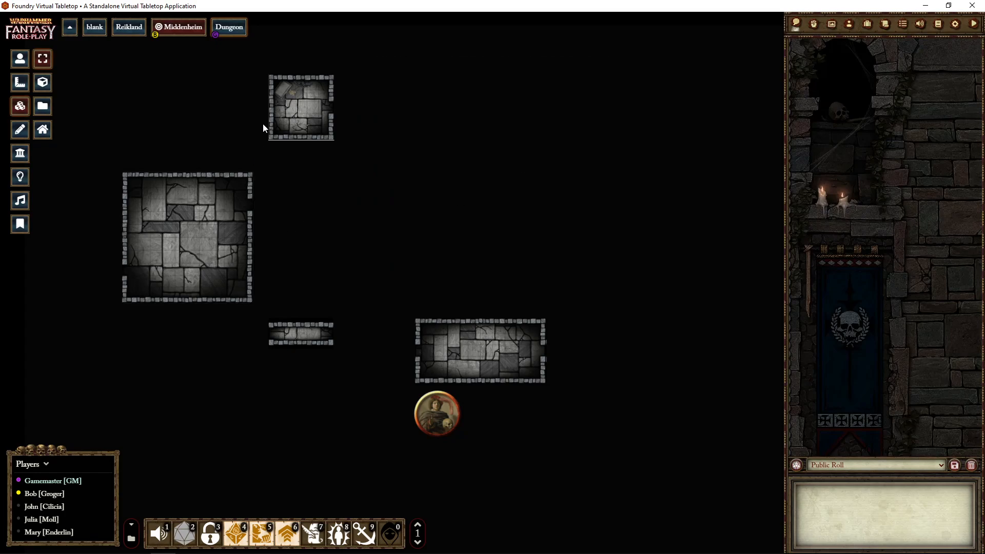
- Reposition the large room tile, attaching the small room to its west side and the corridor to its east side
drag(204, 252, 207, 202)
drag(290, 128, 94, 212)
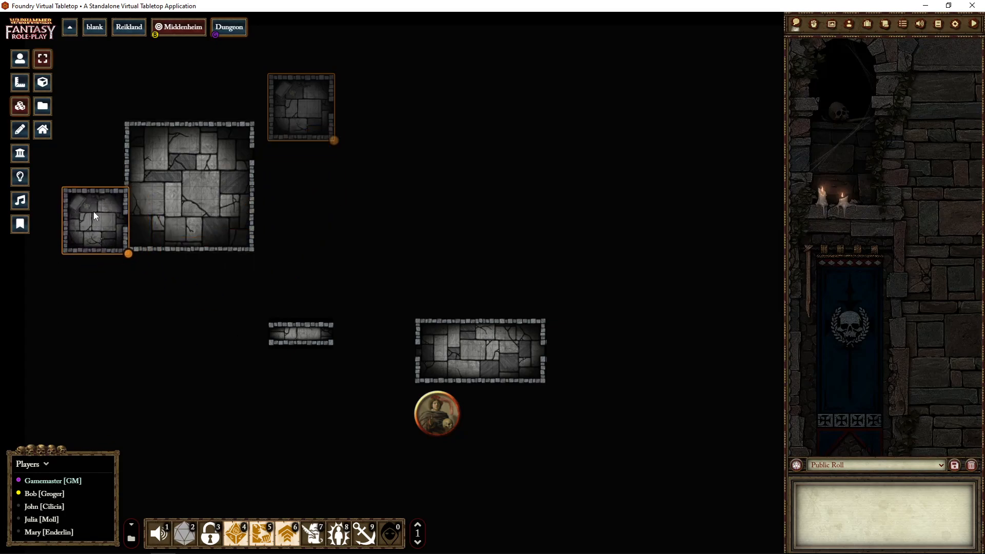
drag(302, 329, 284, 145)
- Rotate the rectangular room tile upright, attach it to the large room's south wall, and return to token control
drag(432, 340, 309, 318)
right_click(304, 331)
double_click(304, 330)
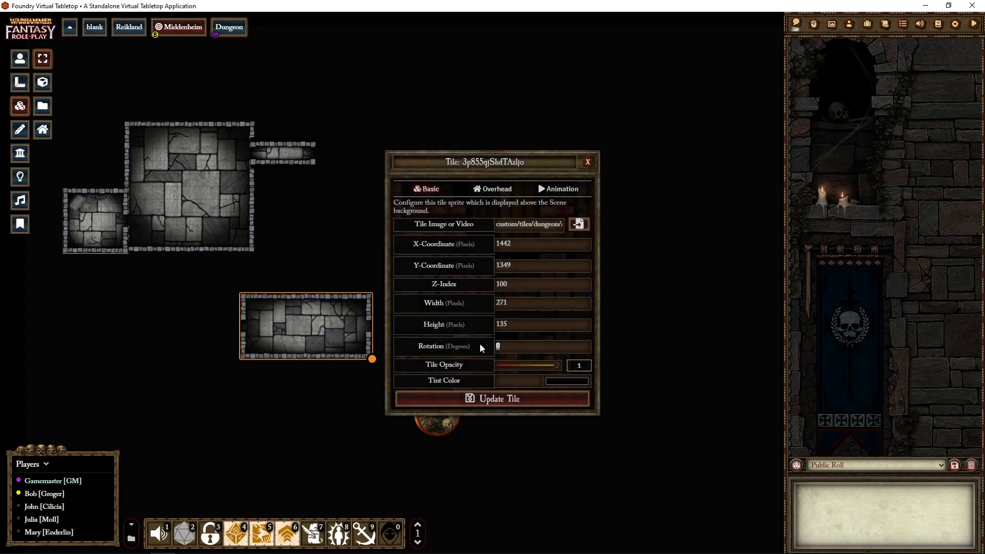
click(495, 395)
drag(326, 291, 229, 283)
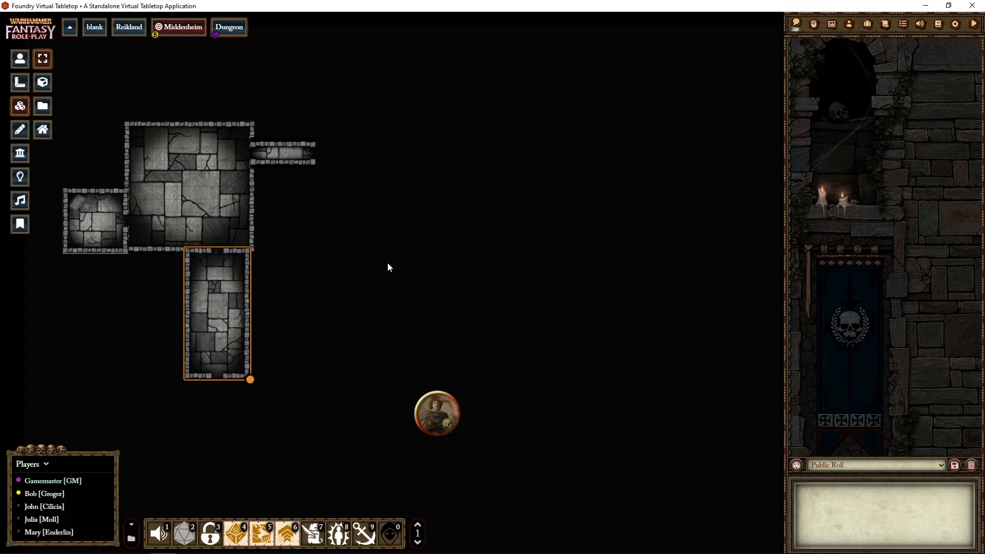
click(26, 61)
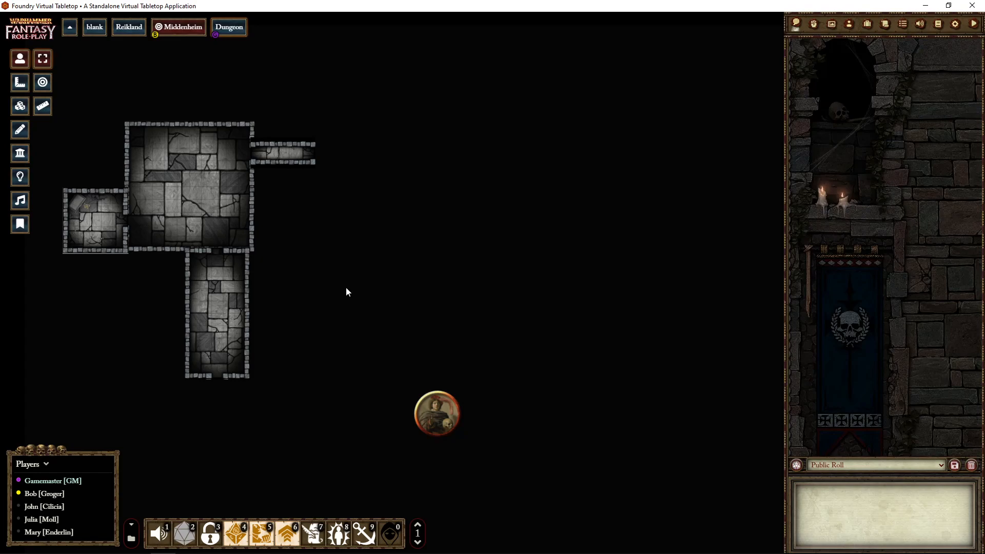
- Switch to the blank scene and activate tile editing
click(95, 29)
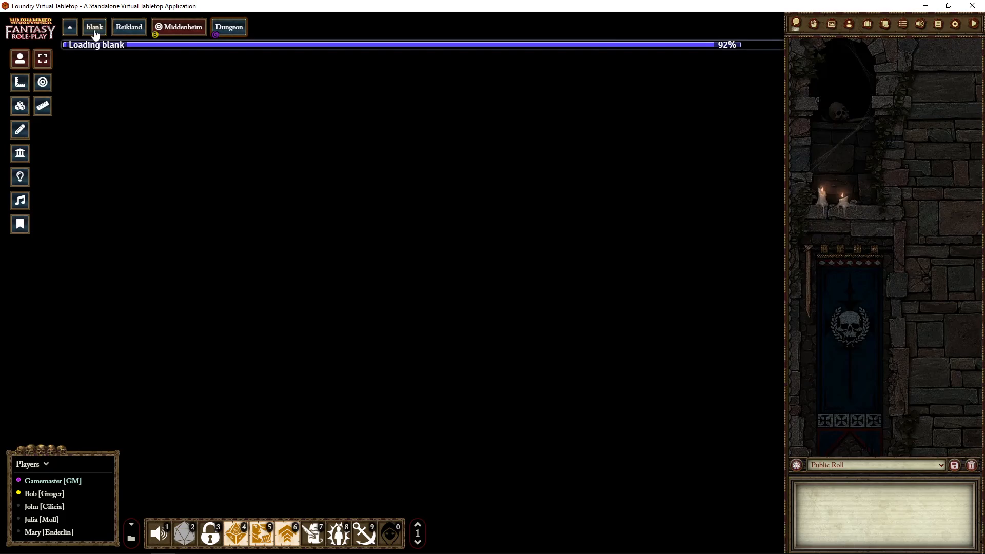
scroll(501, 327, up, 5)
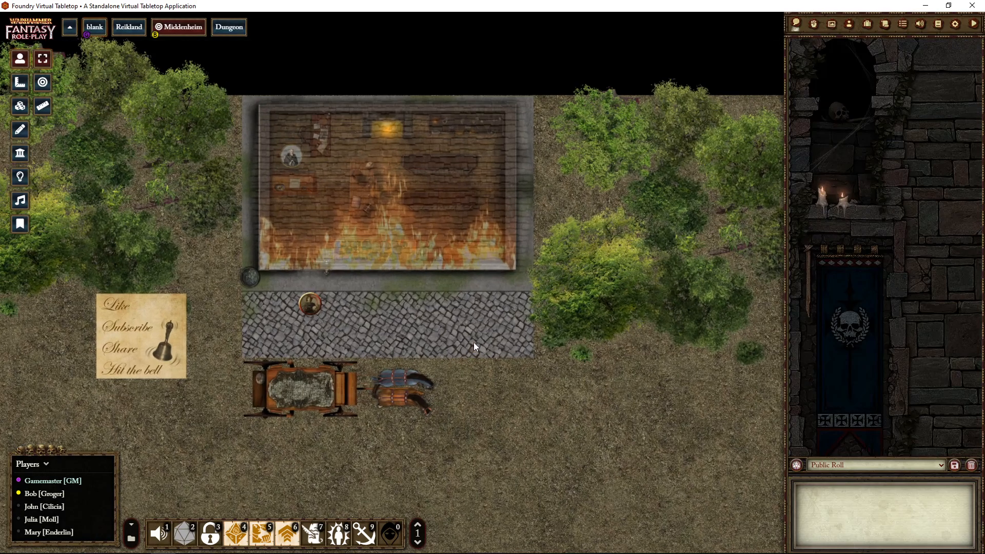
scroll(394, 338, down, 5)
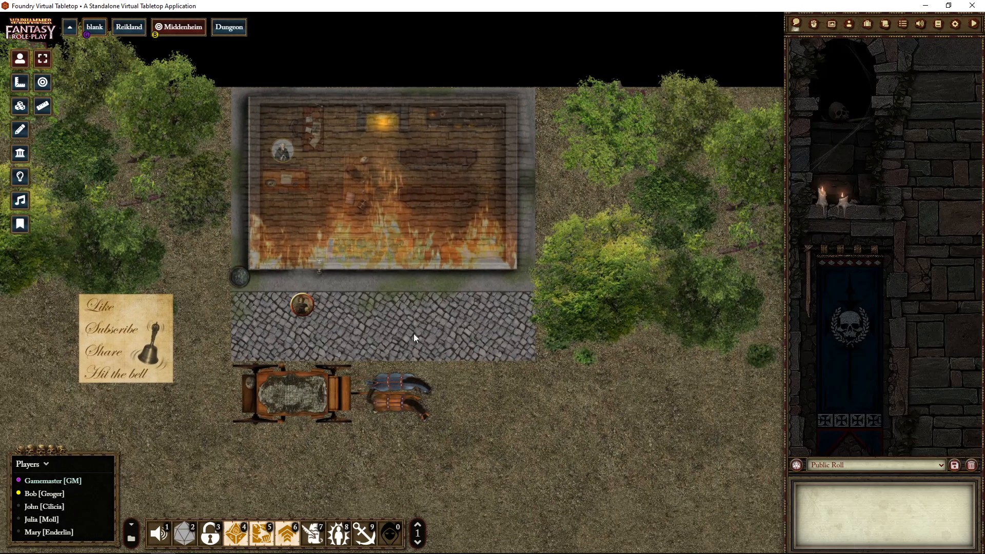
click(22, 106)
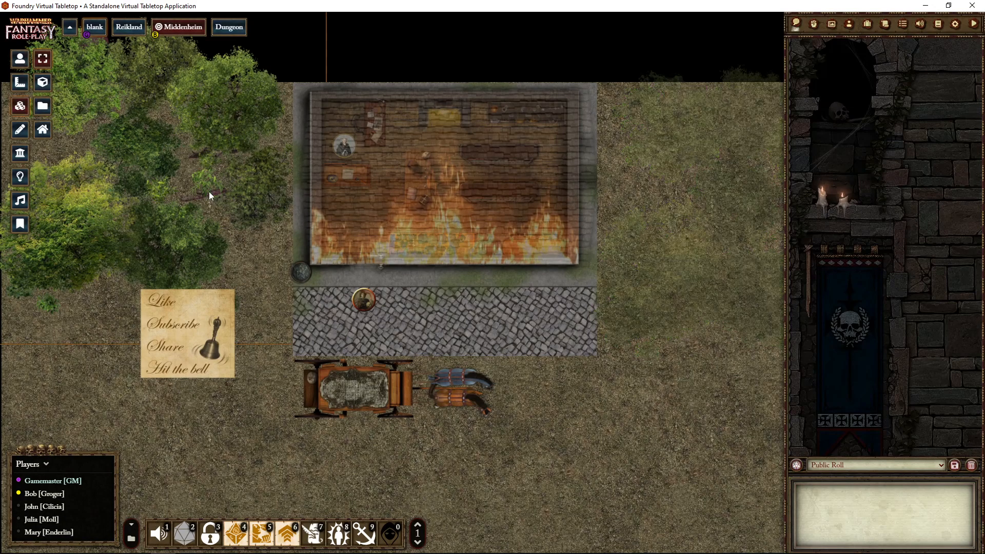
- Examine the basic settings of the trees tile northwest of the notice, and close them without changes
drag(221, 422, 531, 442)
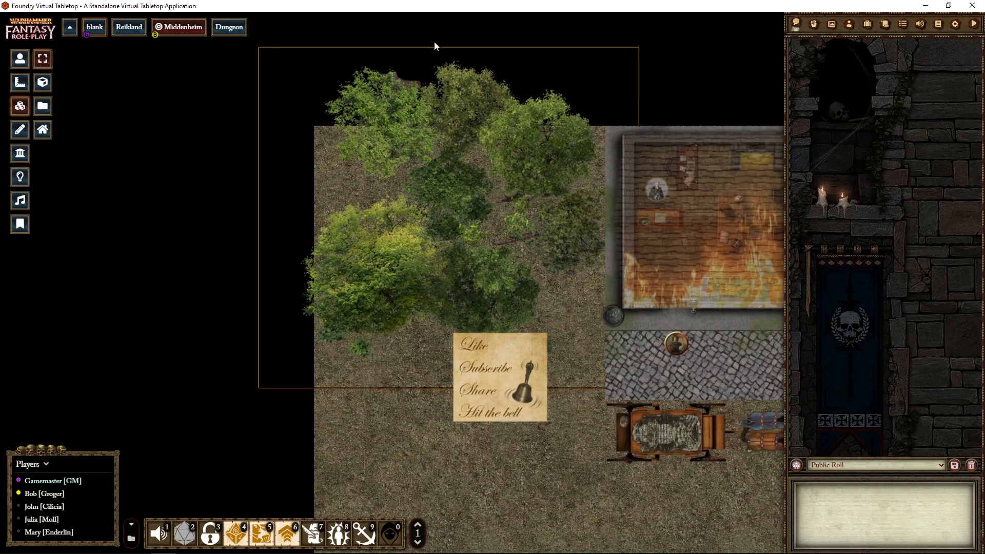
double_click(457, 244)
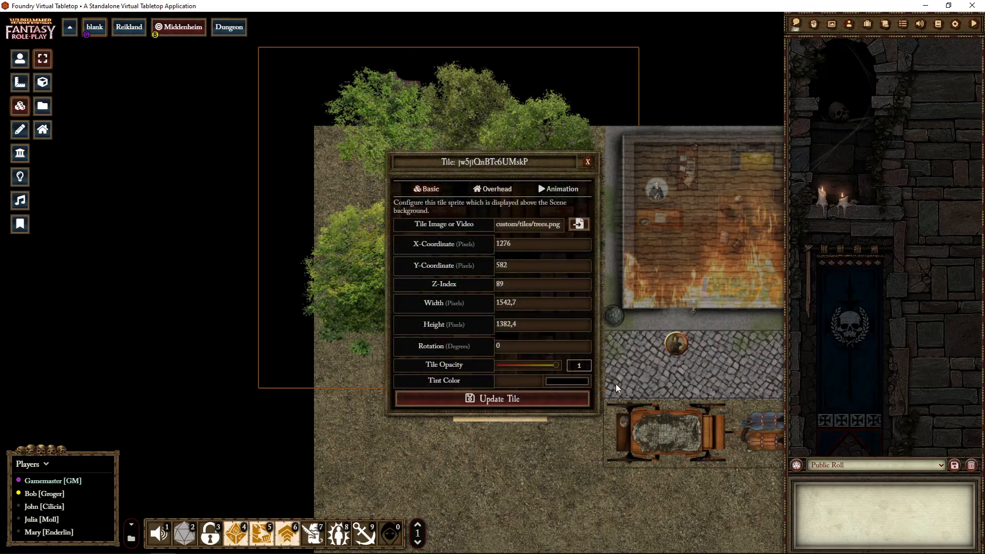
click(590, 164)
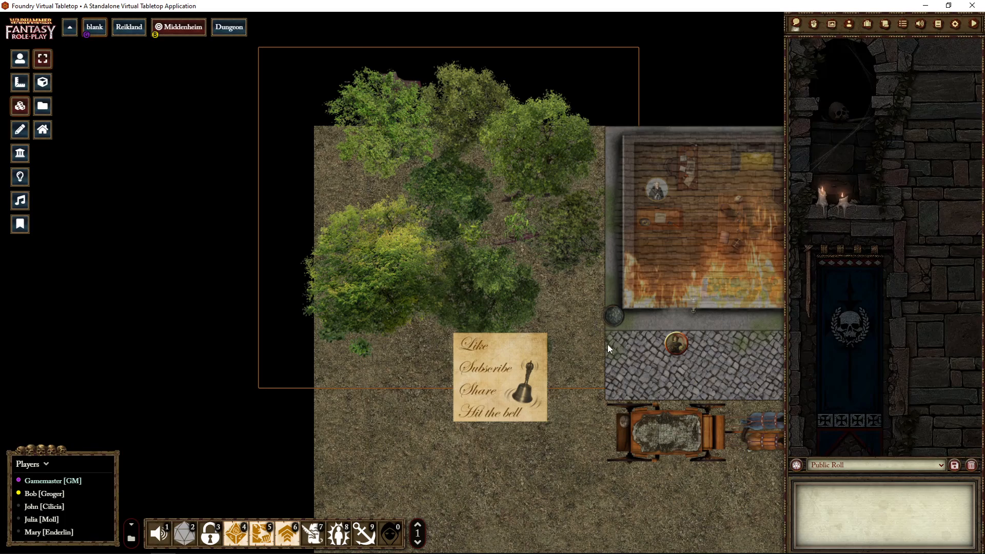
- Toggle the visibility of the tile on the barrel at the building's southwest corner so the closed barrel is shown
scroll(614, 347, up, 5)
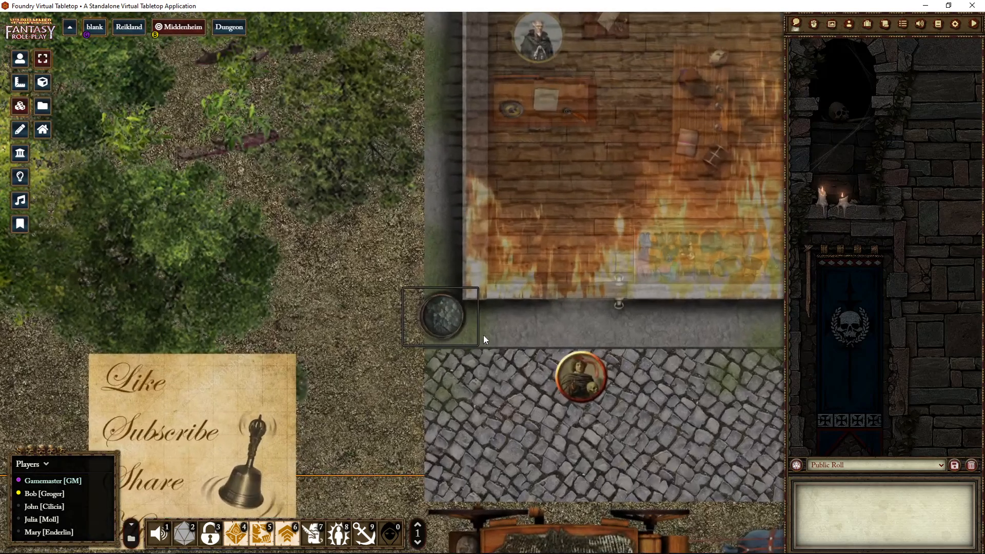
drag(483, 334, 514, 306)
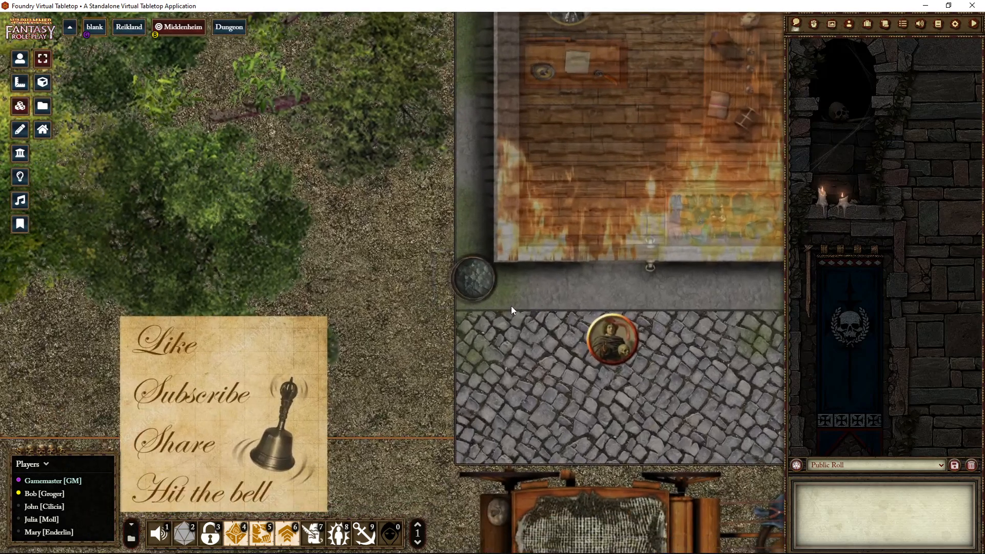
right_click(469, 275)
click(533, 256)
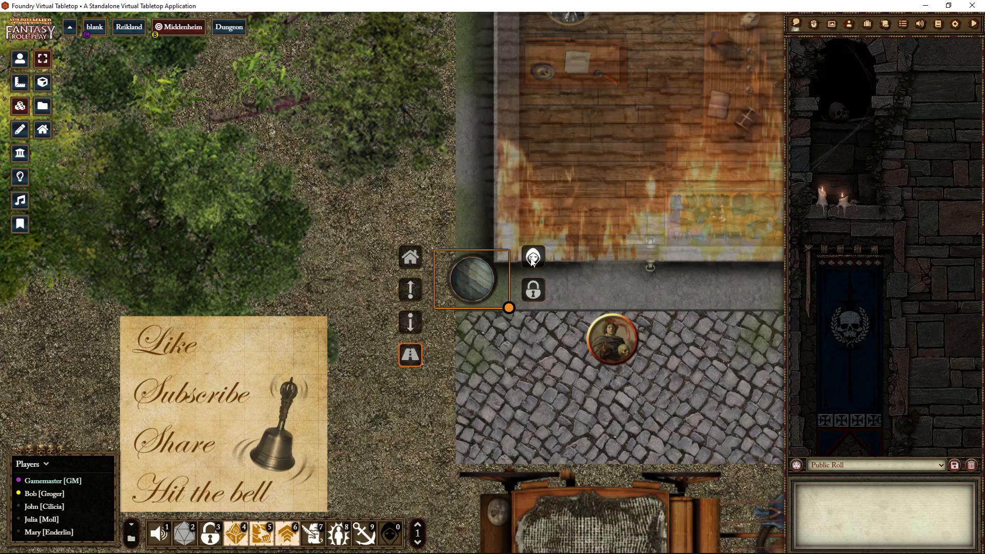
- Send the closed barrel tile behind the coal barrel tile and back to the front, and shift it slightly west with the lid on top
click(413, 326)
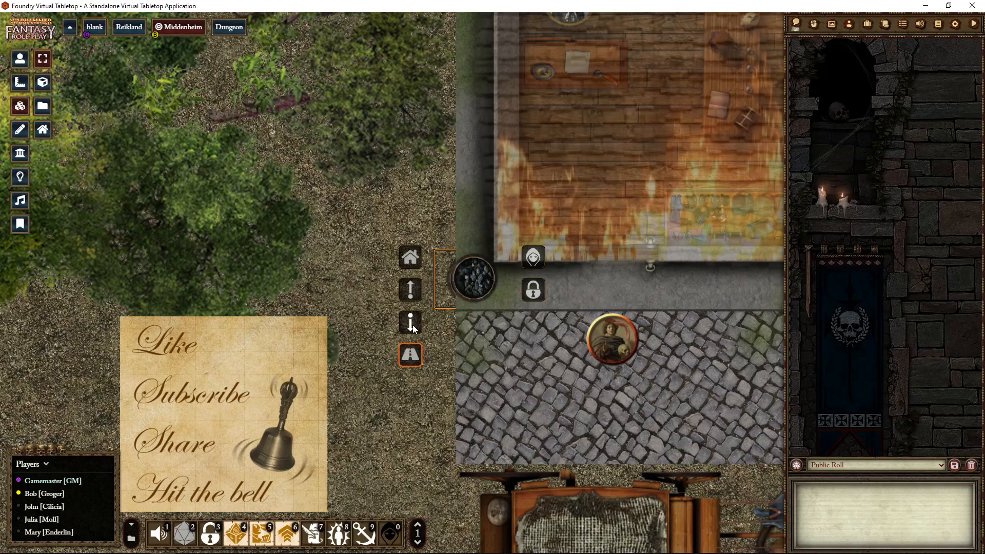
click(411, 300)
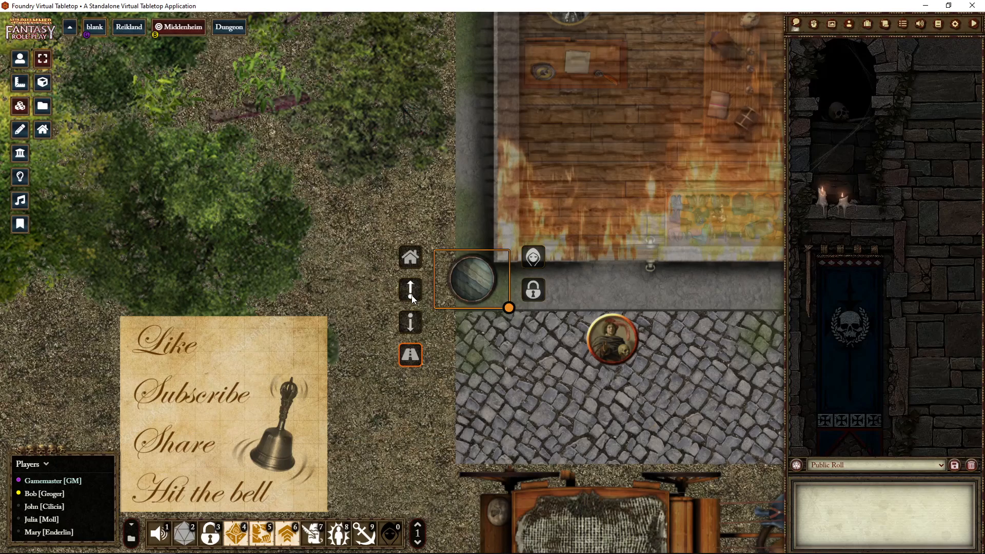
drag(454, 283, 438, 283)
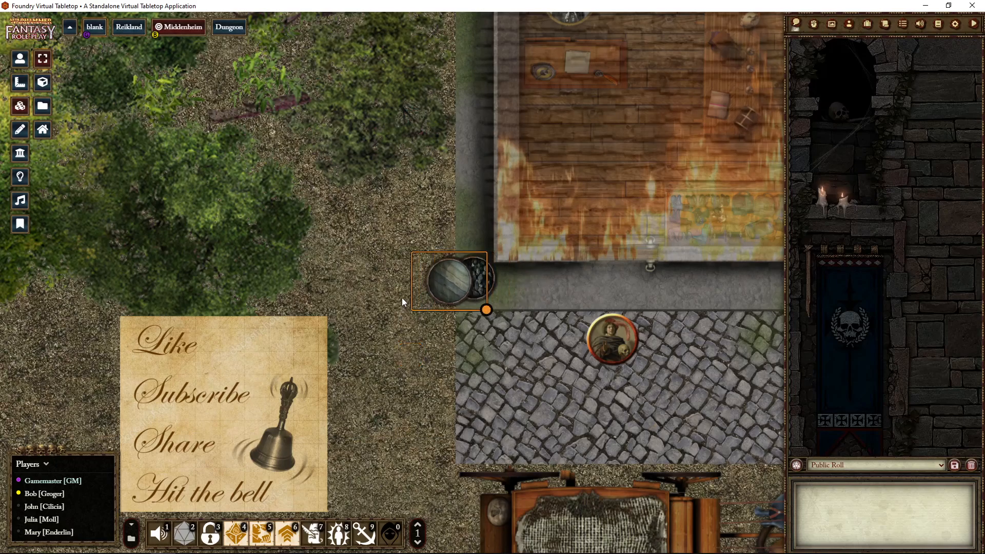
right_click(438, 281)
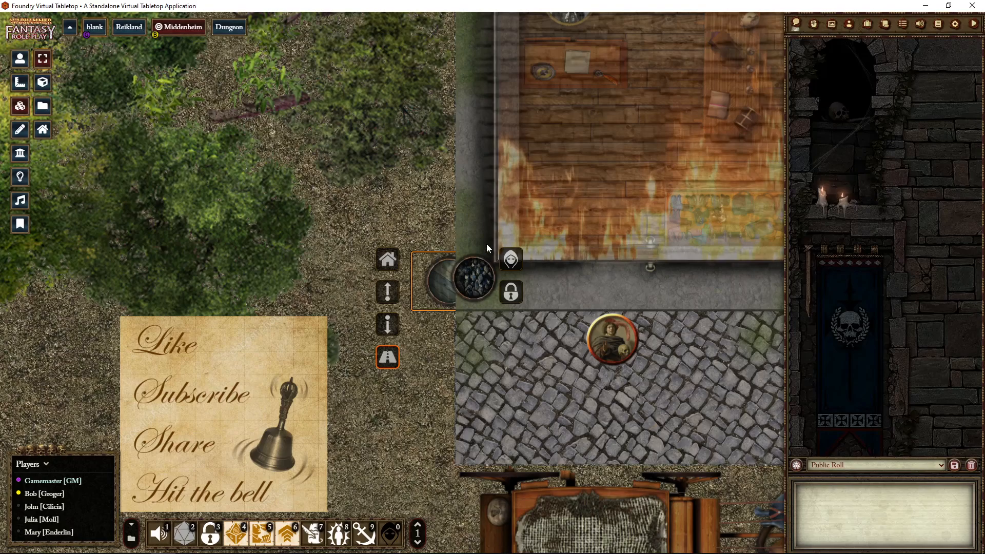
click(387, 290)
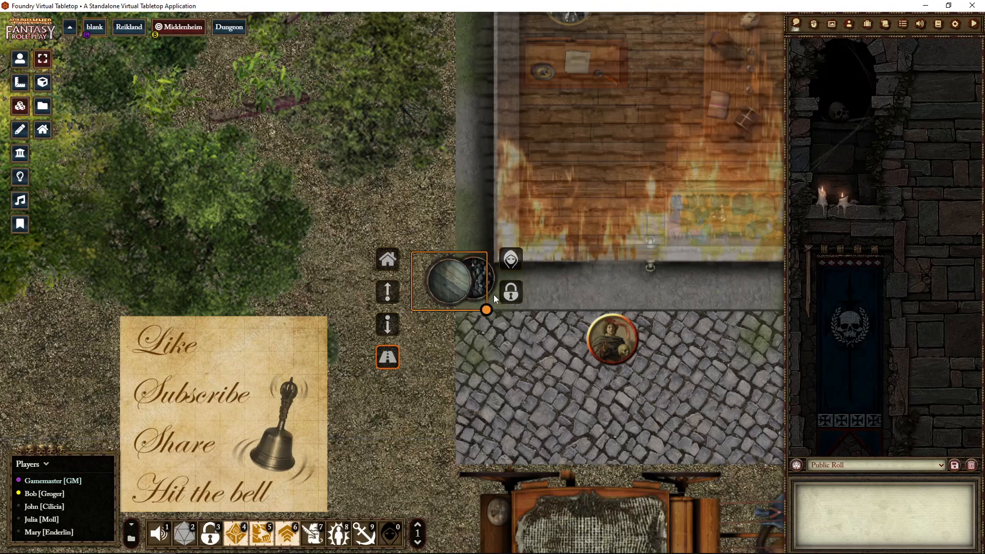
- Show the foreground tile layer and select the trees tile east of the building
scroll(552, 367, down, 3)
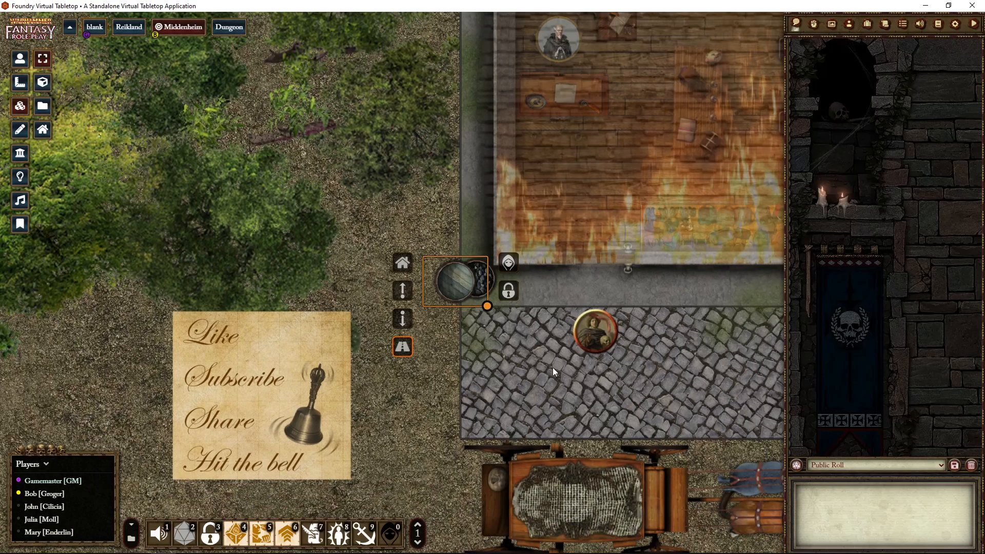
drag(458, 349, 407, 348)
scroll(555, 330, down, 3)
drag(576, 320, 481, 361)
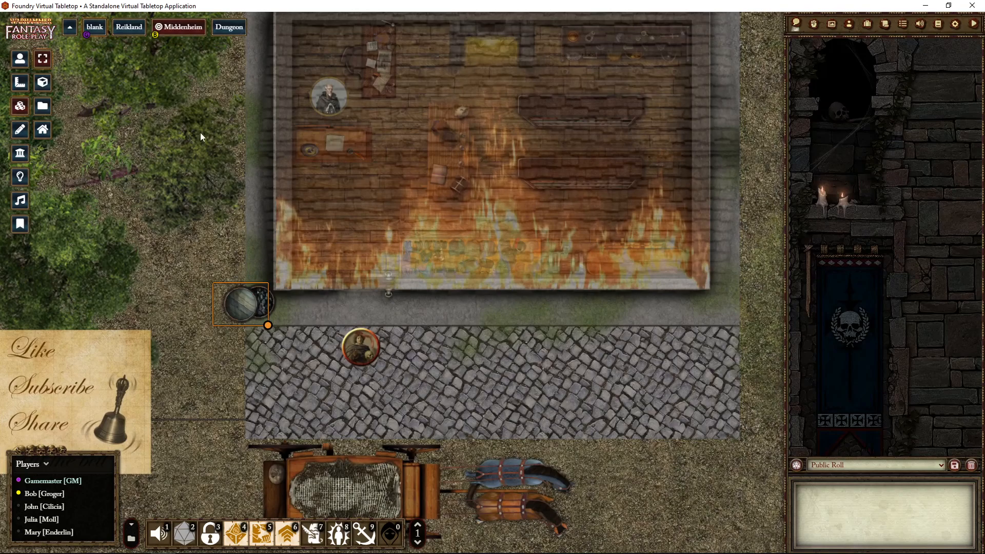
click(42, 131)
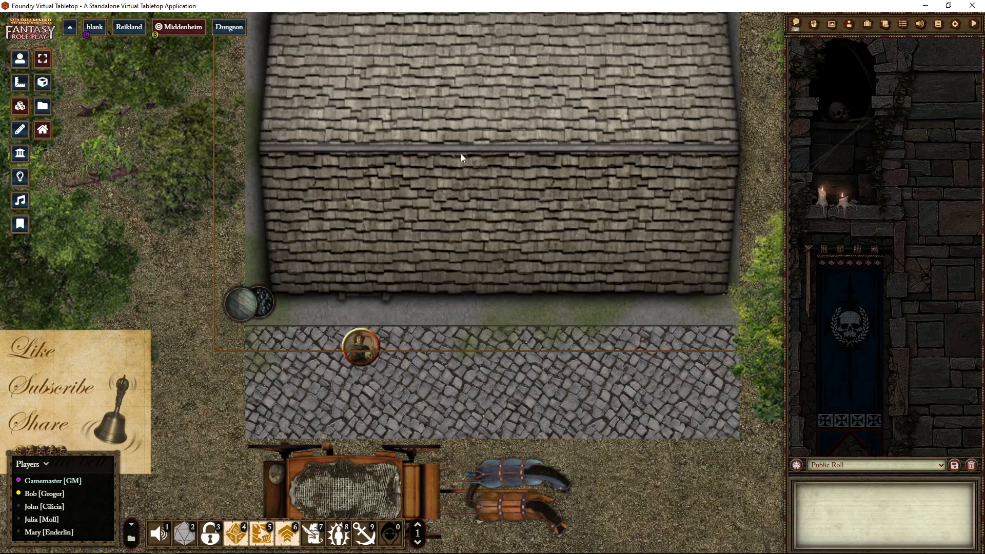
scroll(577, 346, down, 5)
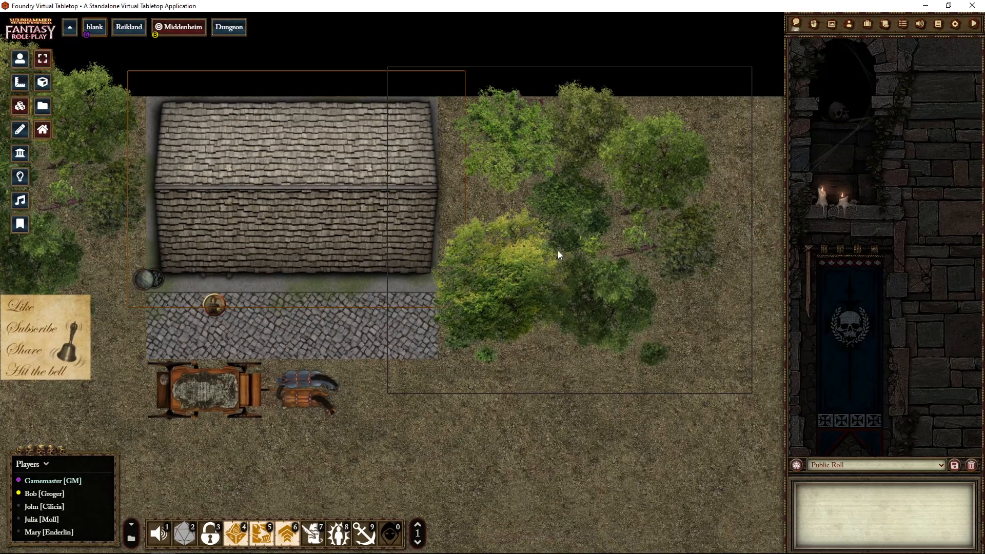
click(556, 252)
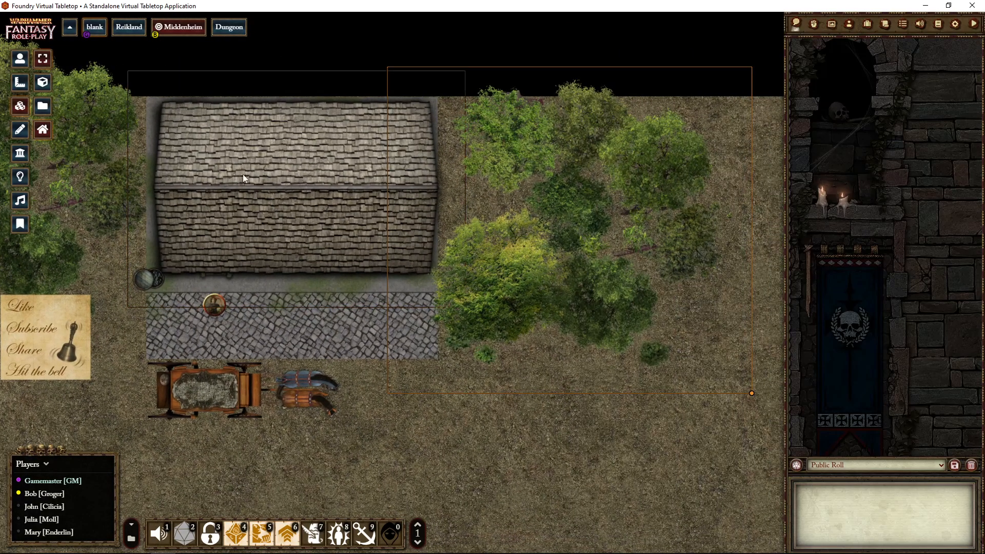
- Return to the background tile layer, view the basic settings of the fire tile inside the building, and close them without changes
click(42, 129)
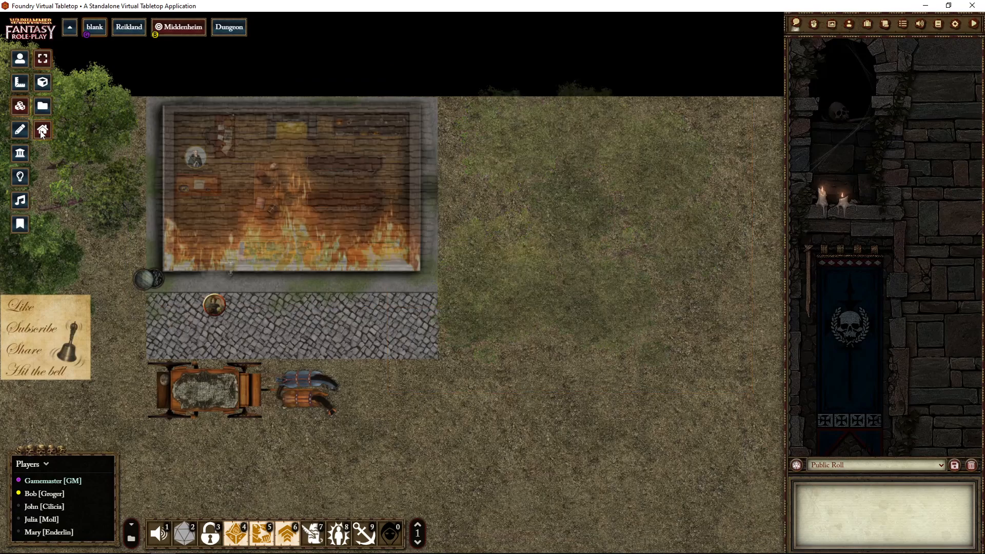
double_click(263, 204)
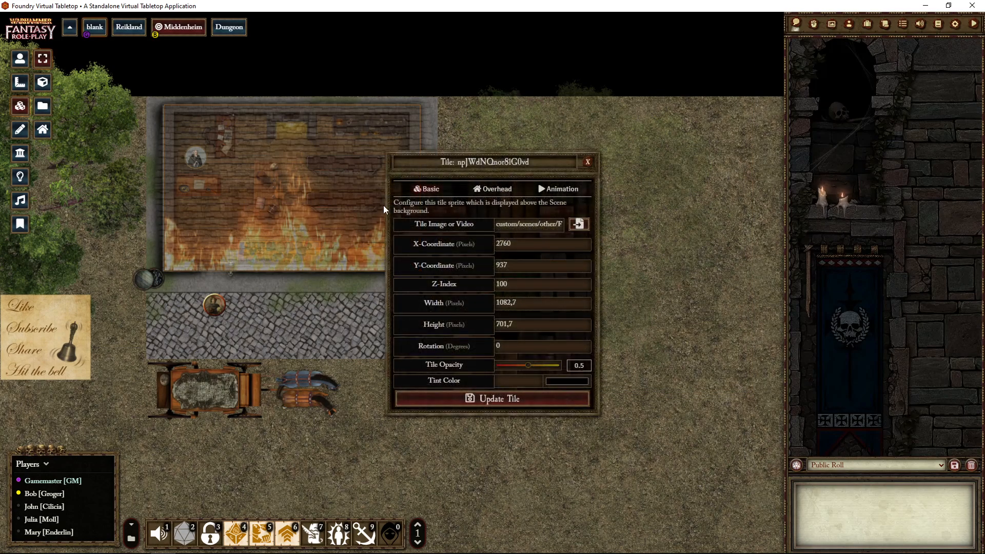
click(588, 162)
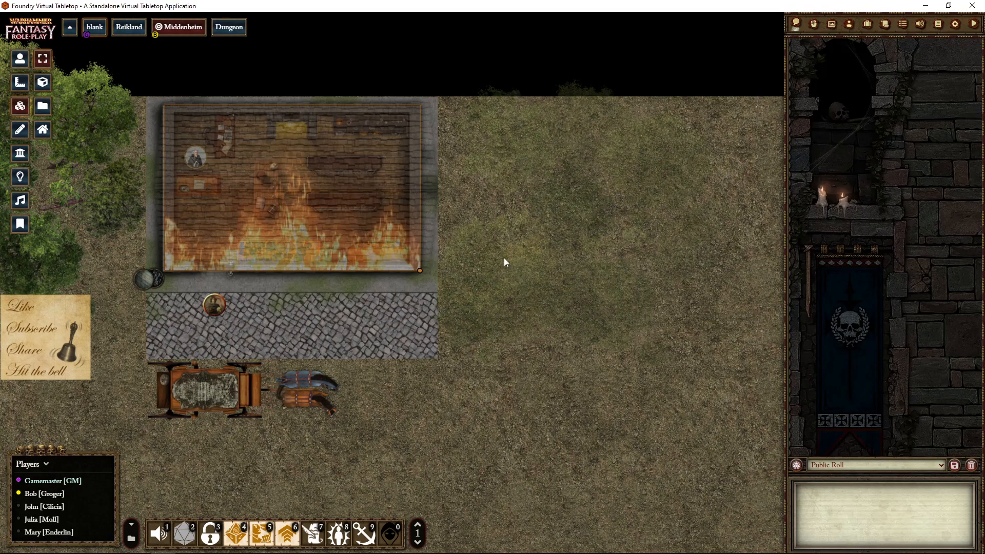
- Show the foreground tile layer, examine the overhead settings of the trees tile east of the building, and close them
click(43, 129)
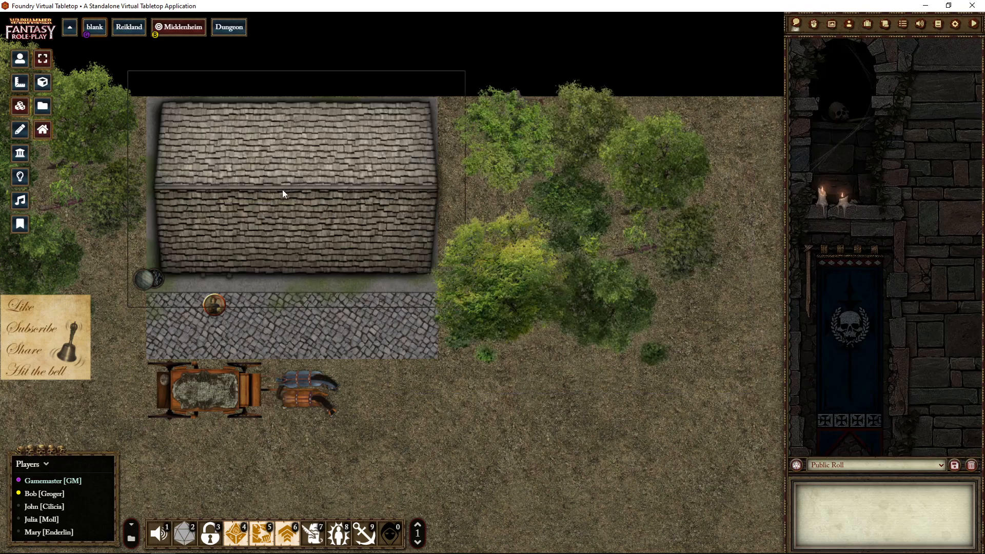
double_click(554, 275)
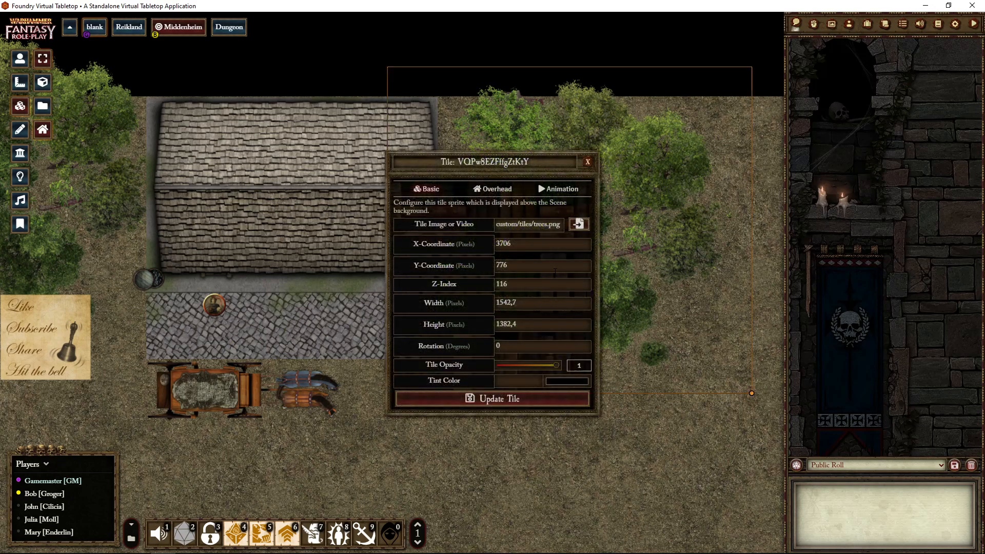
click(494, 190)
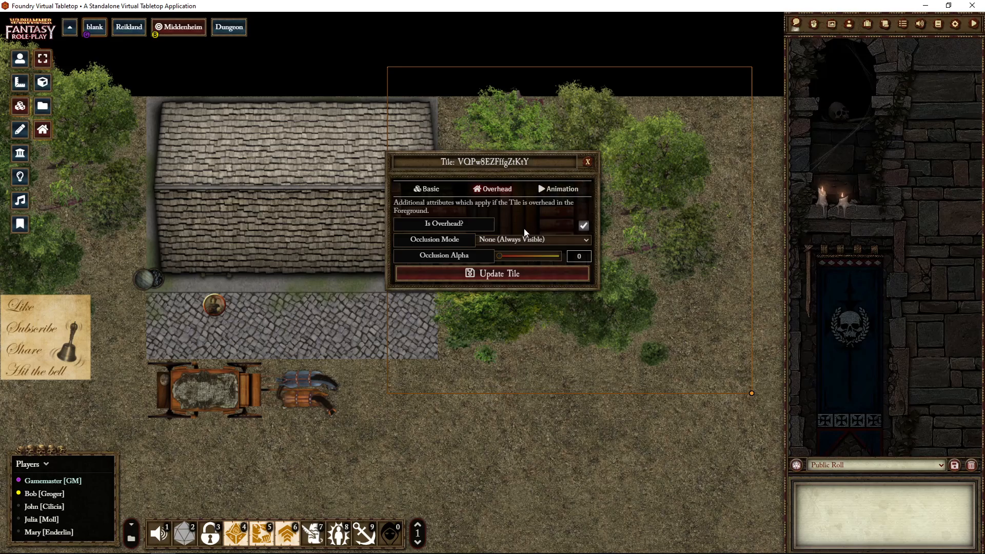
click(587, 163)
- Examine the overhead settings and occlusion mode of the building's roof tile, and close them without changes
double_click(300, 210)
click(494, 189)
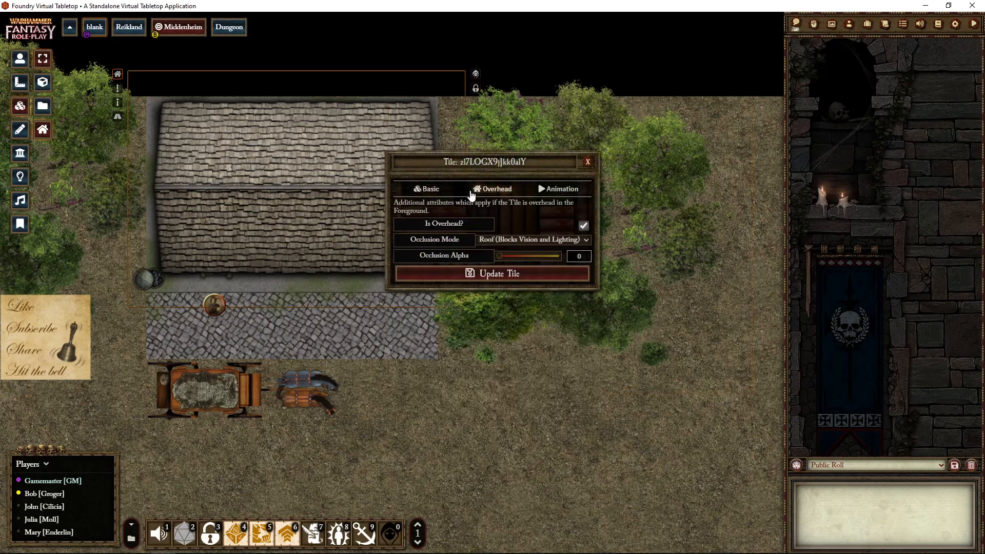
click(587, 162)
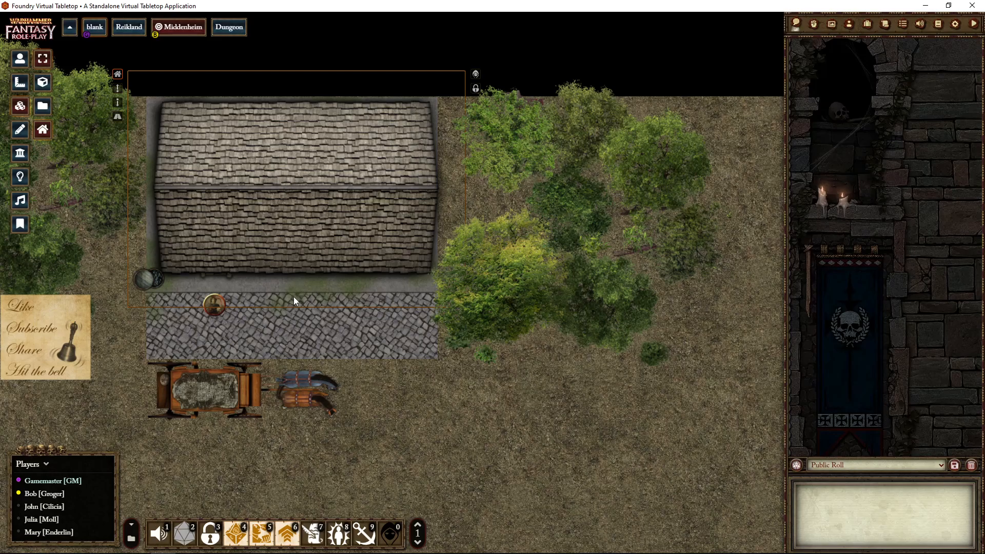
- Return to the background tile layer, open the fire tile's animation settings, and try the video volume before putting it back to 0
click(43, 131)
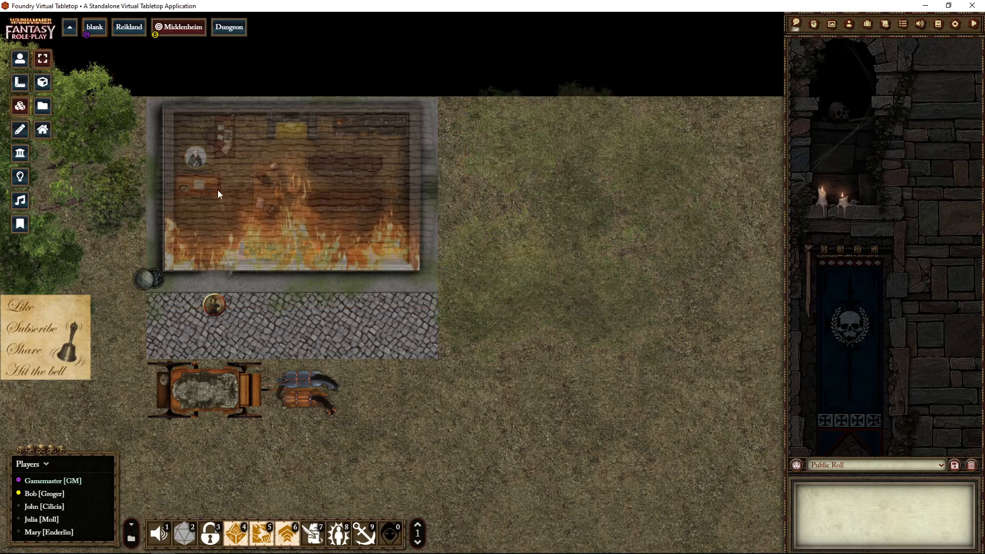
right_click(281, 226)
double_click(281, 226)
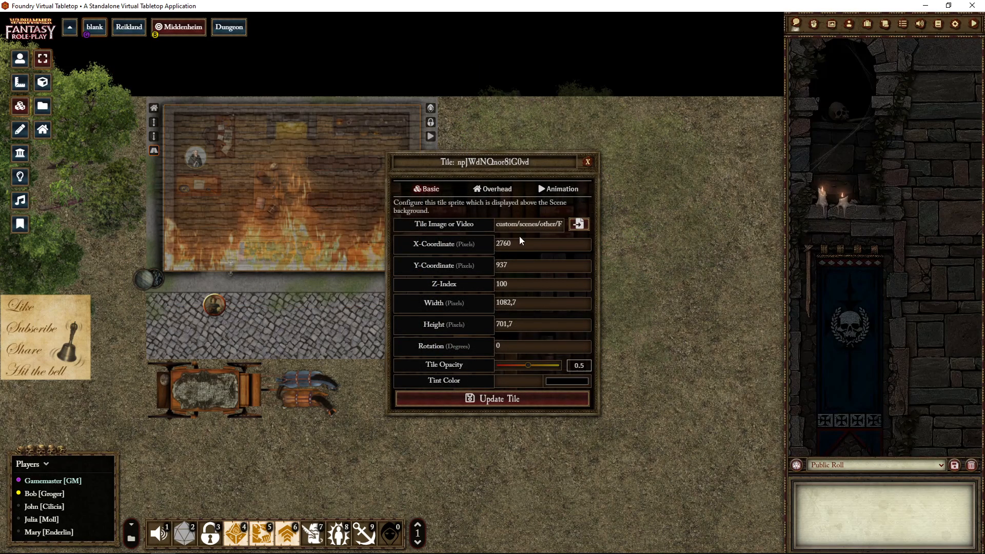
click(559, 188)
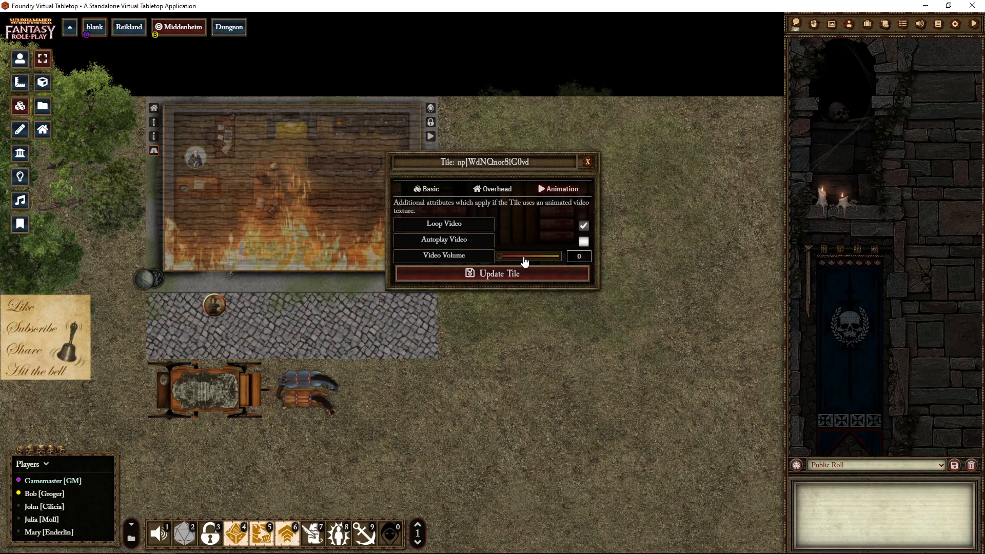
click(541, 257)
drag(542, 256, 484, 258)
- Set the fire tile's opacity to 1 and move its settings window clear of the building
click(428, 189)
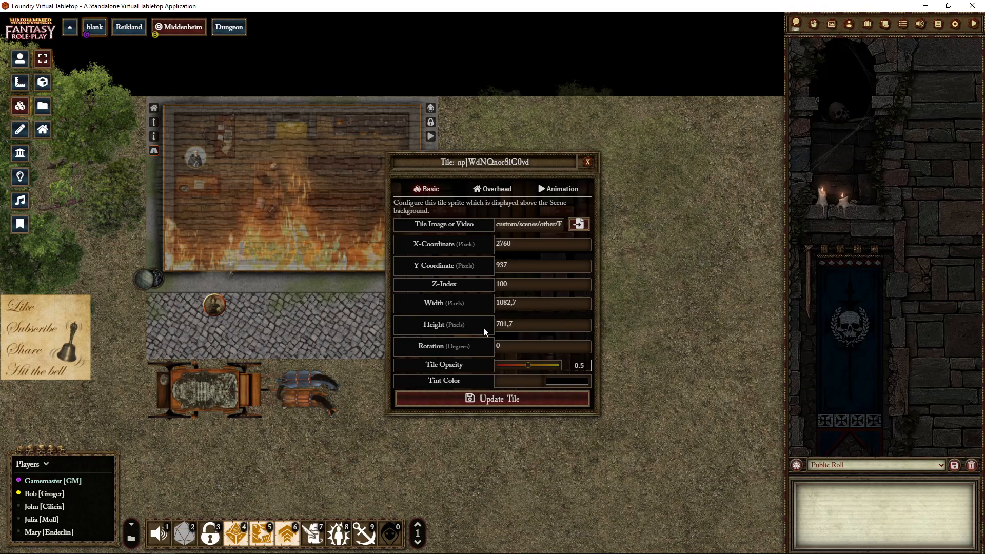
drag(528, 366, 578, 368)
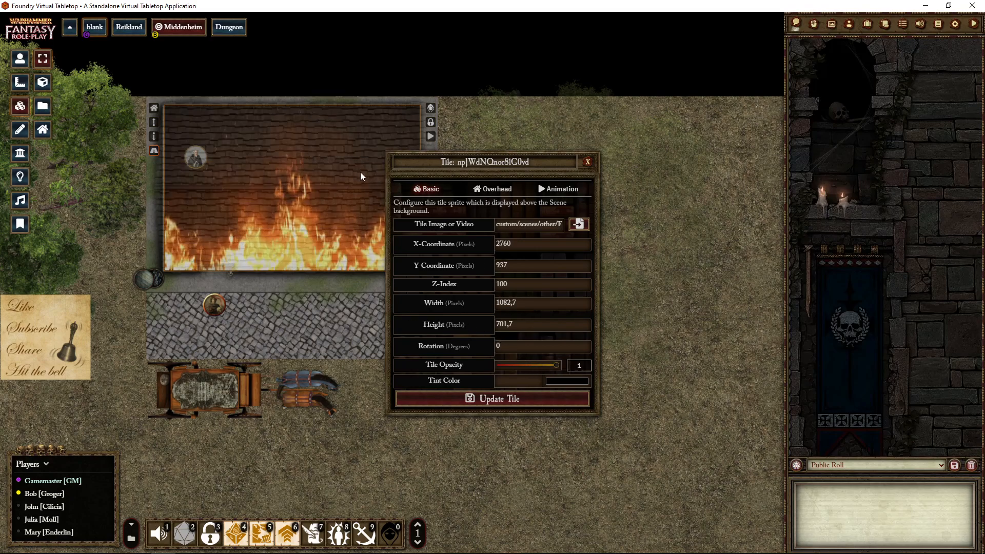
drag(451, 159, 570, 194)
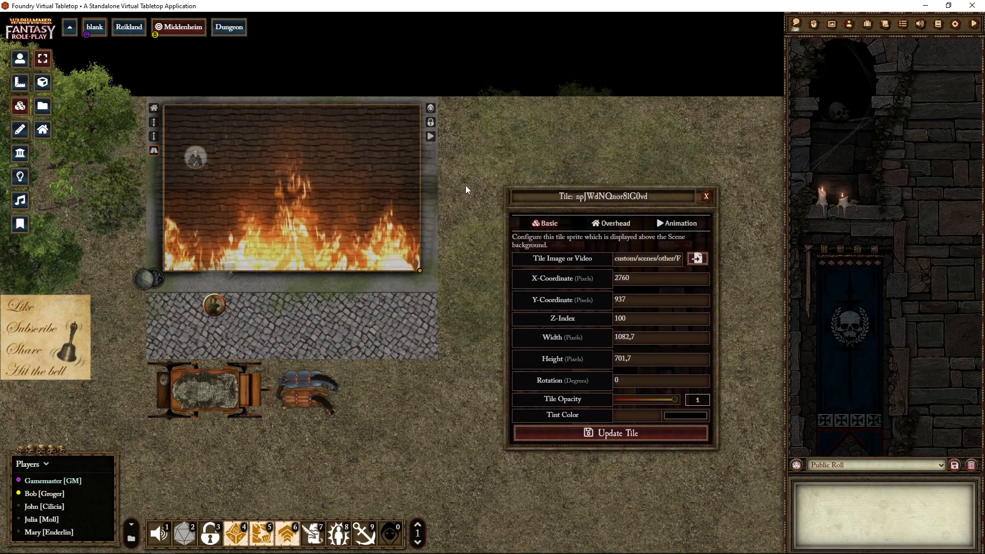
- Return to token control, set the fire tile's opacity to 0.5, and close its settings
click(21, 60)
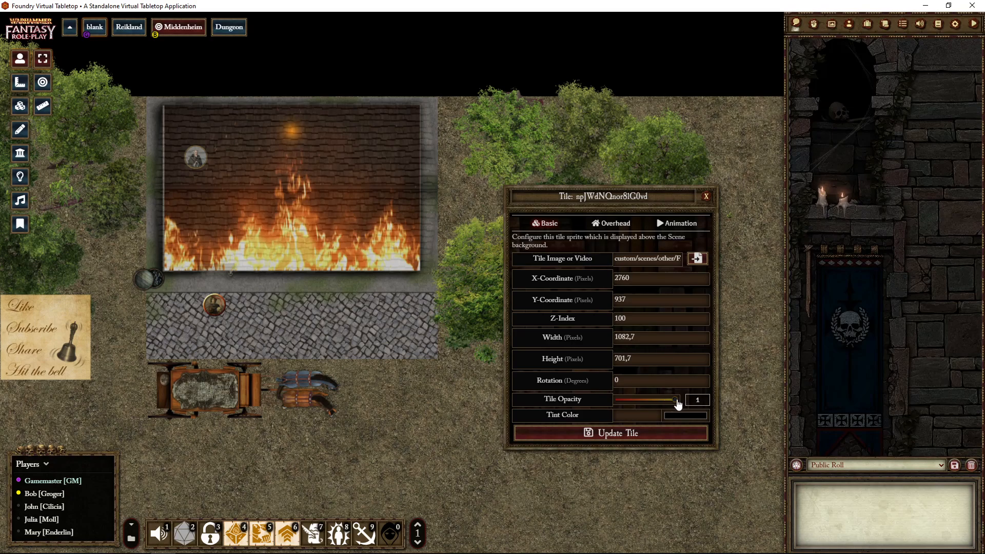
drag(673, 401, 648, 405)
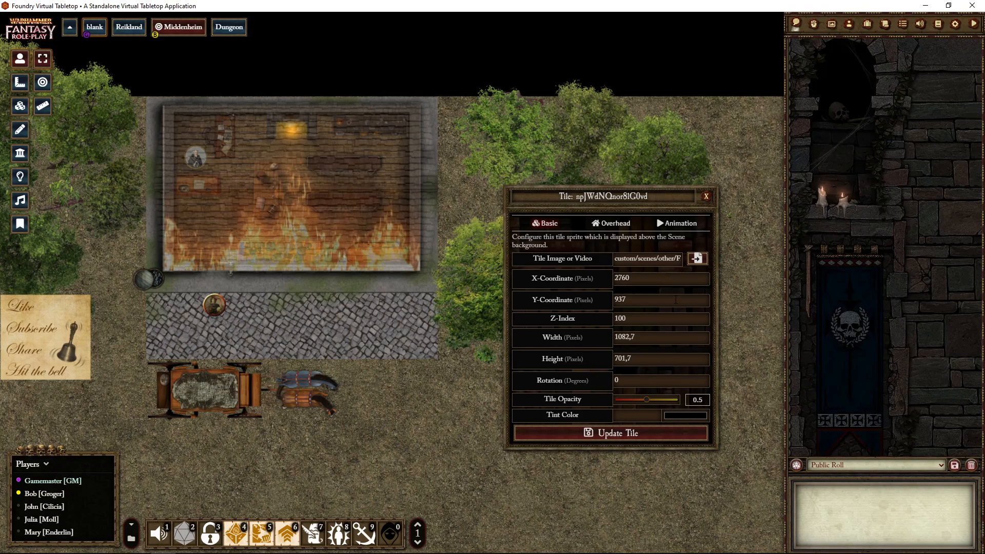
click(706, 197)
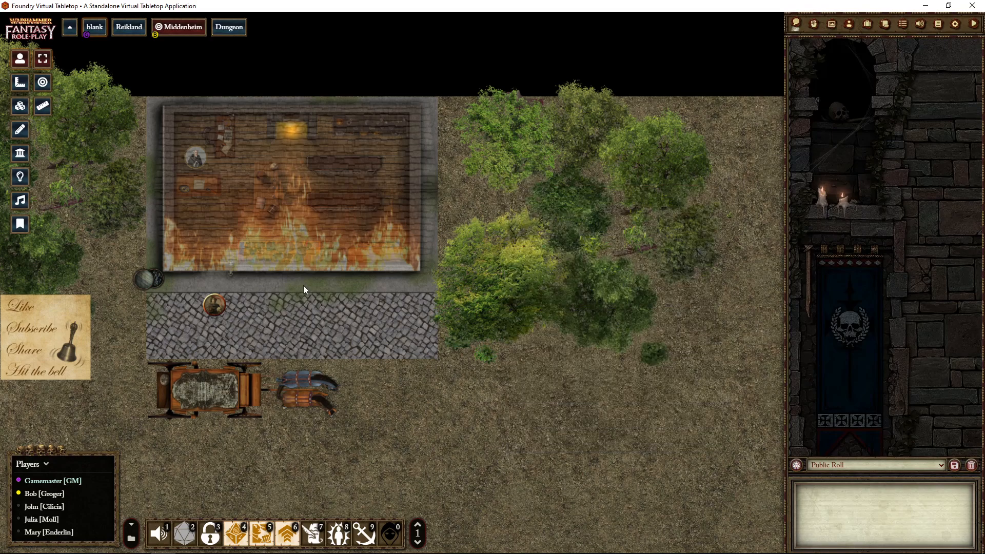
- Switch to the Reikland scene, activate tile editing, select the picture tile below The Empire title, and open the tile browser
click(129, 34)
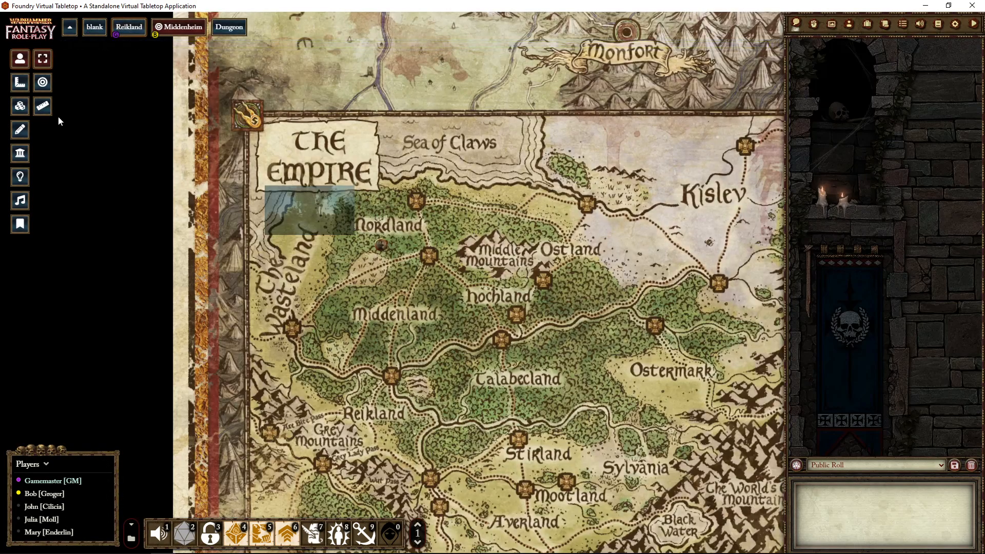
click(20, 106)
click(309, 220)
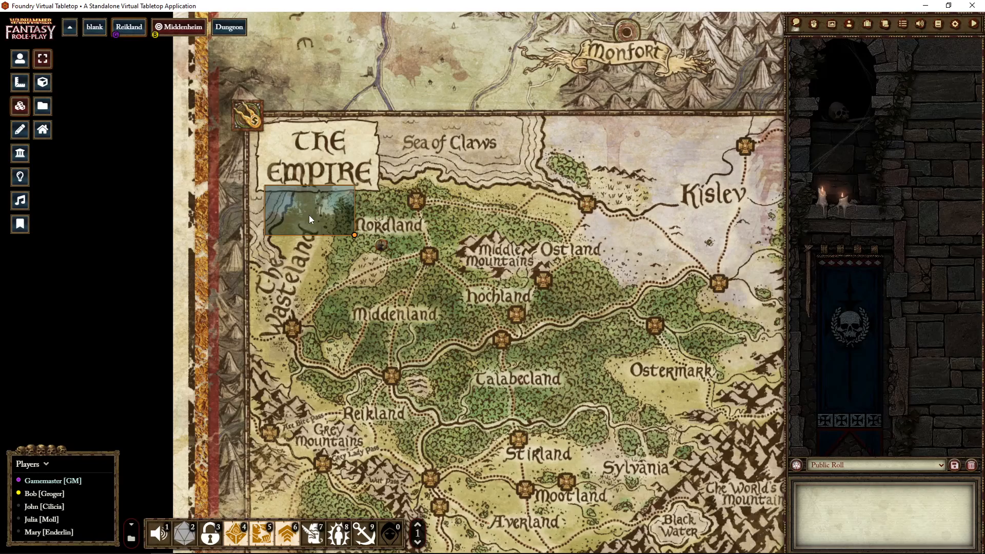
click(43, 105)
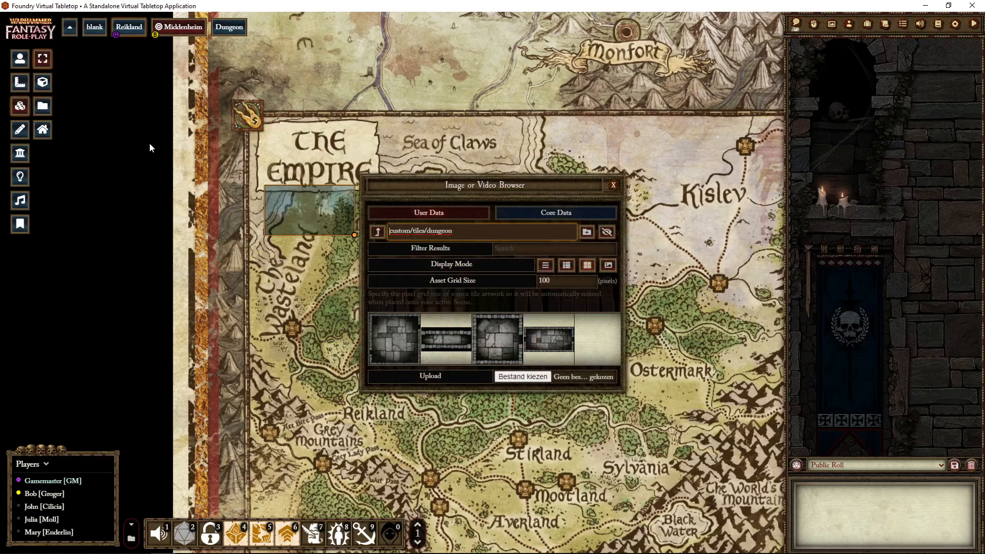
- Place the square dungeon room tile on the western edge of the Empire map, enlarge it, and delete it
drag(410, 338, 304, 339)
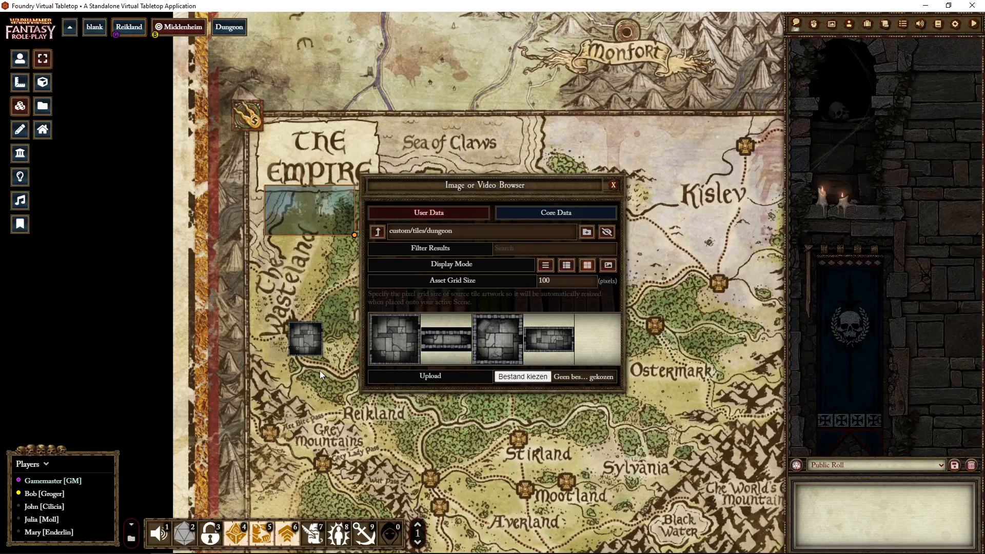
drag(317, 343, 334, 363)
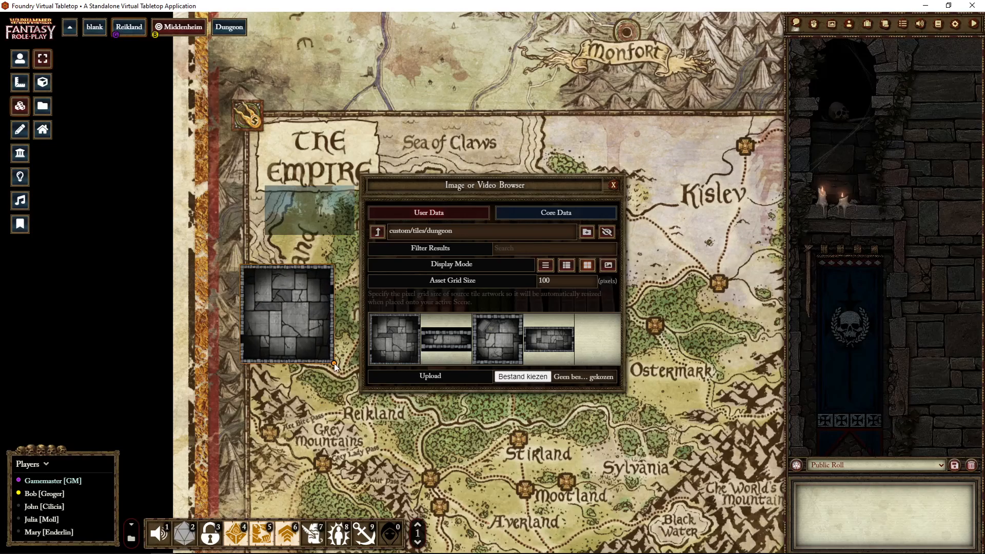
key(Delete)
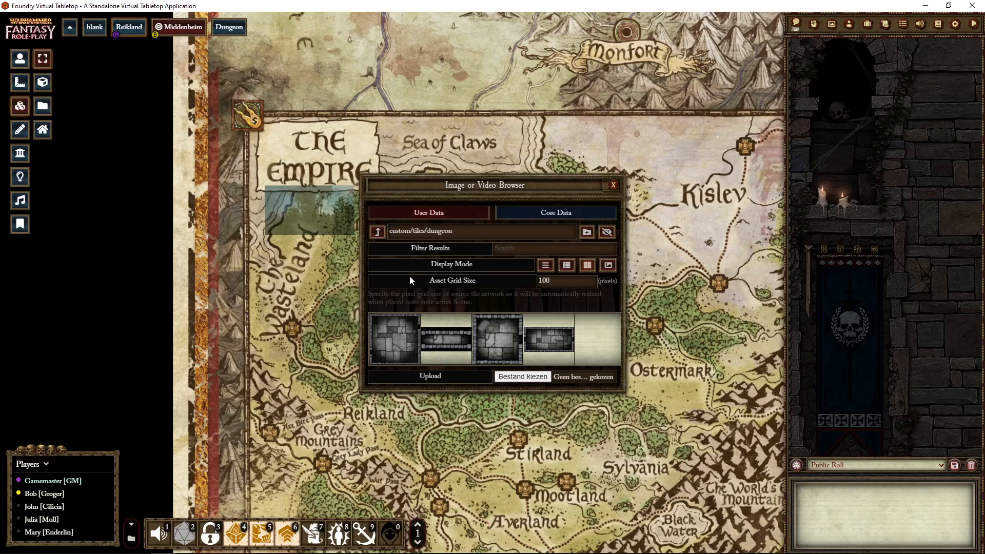
- Browse to the custom/scenes/other folder in the tile browser, show its video files as a plain list, and close the browser
click(379, 232)
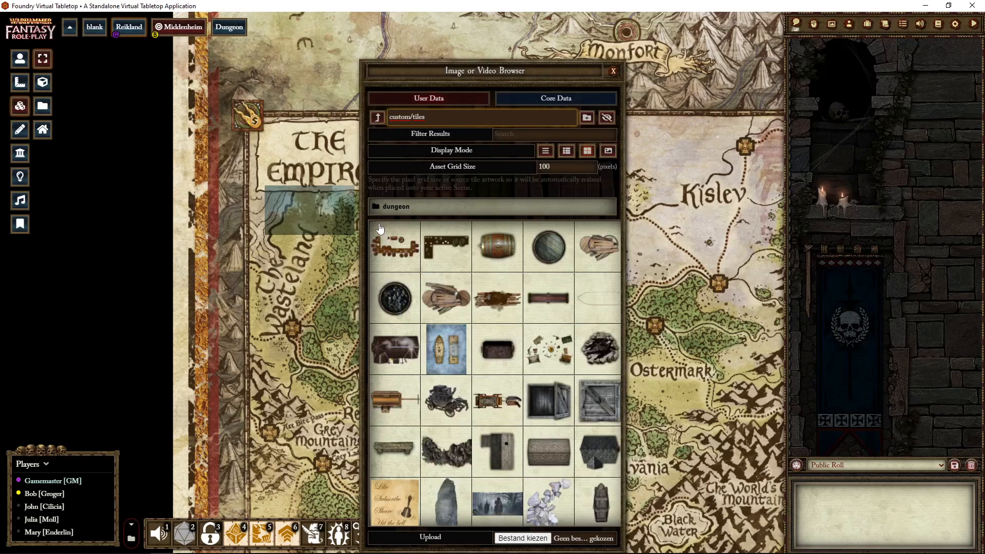
click(377, 118)
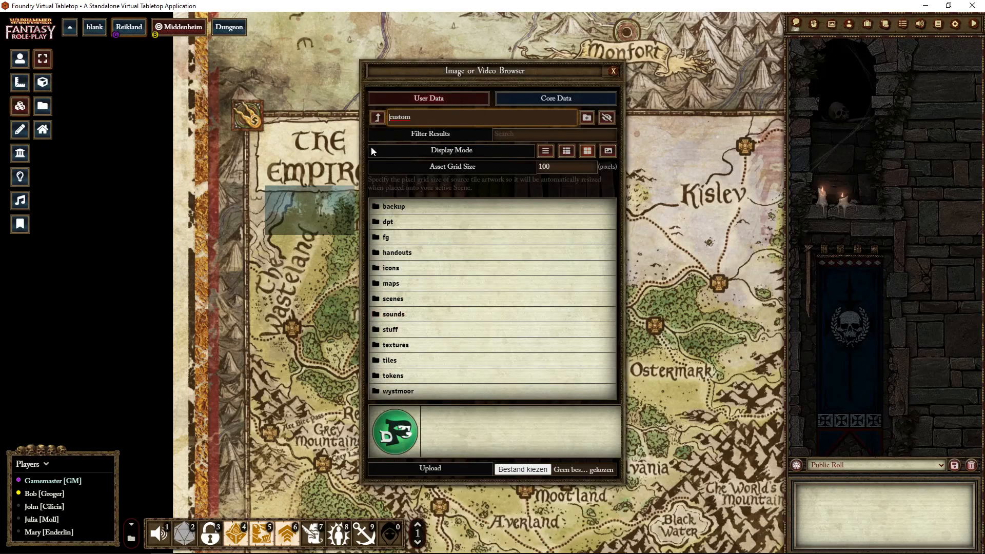
click(375, 120)
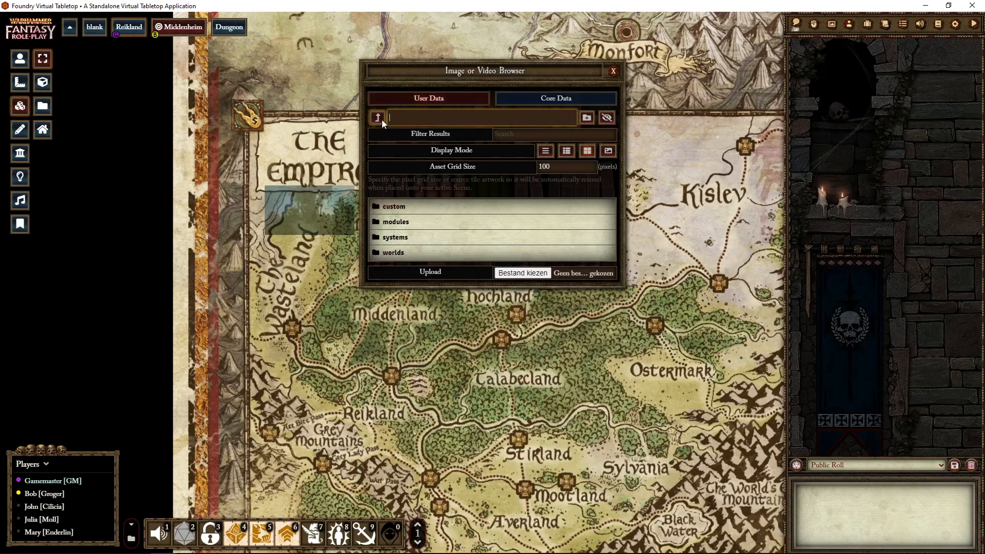
click(395, 205)
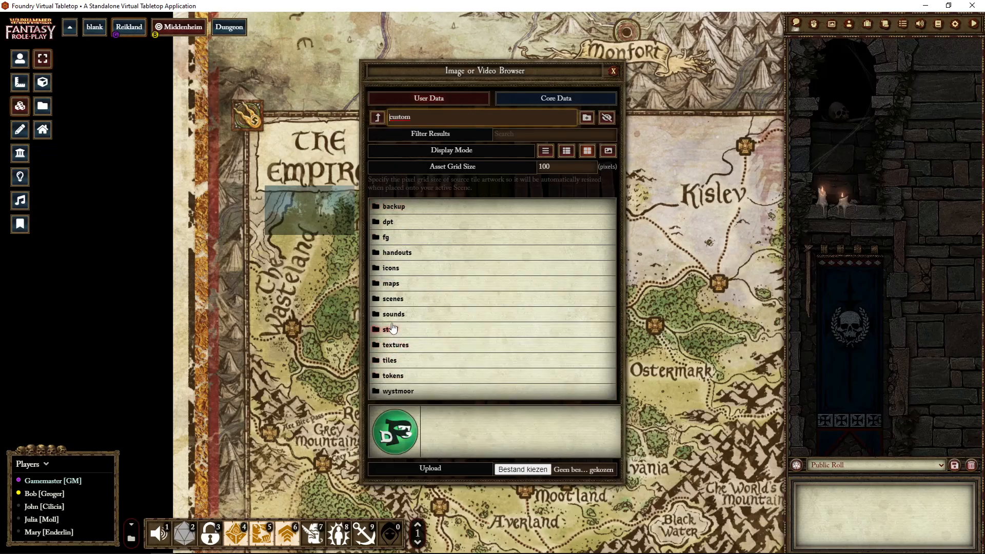
click(392, 298)
click(393, 396)
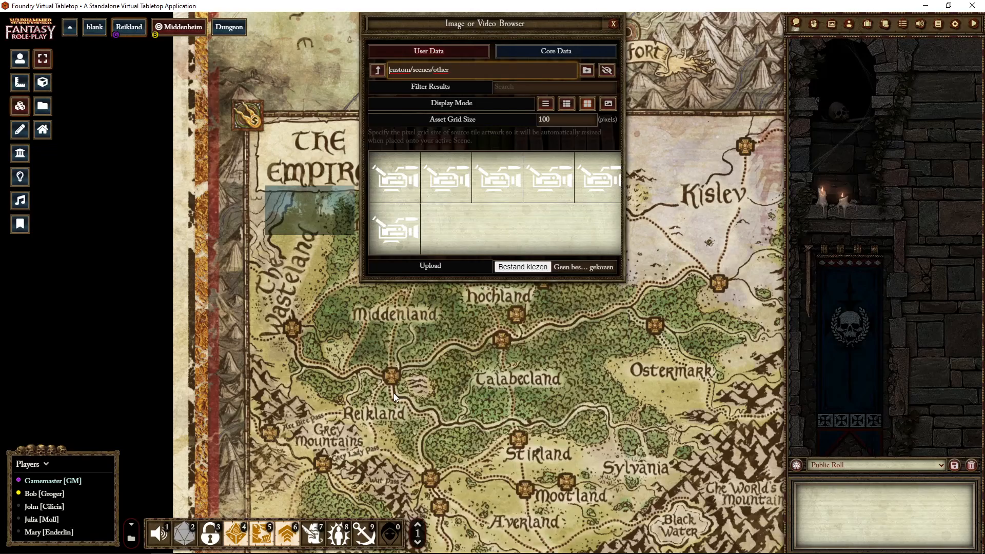
click(545, 104)
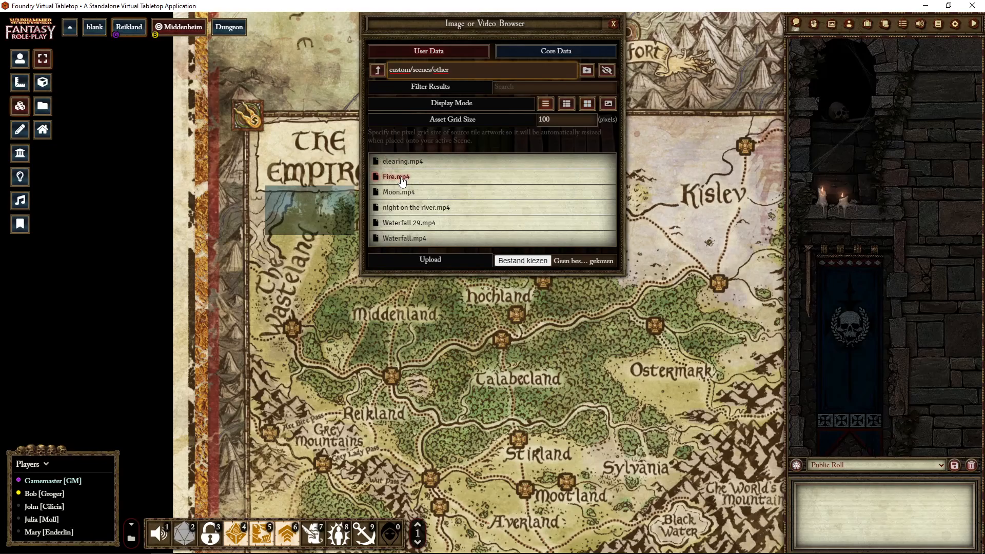
scroll(323, 393, down, 6)
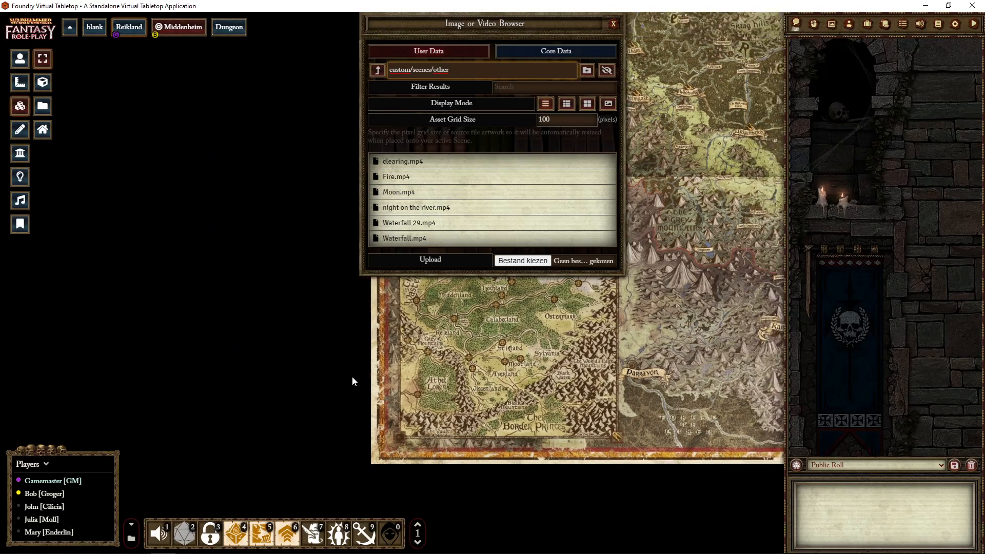
drag(586, 371, 315, 377)
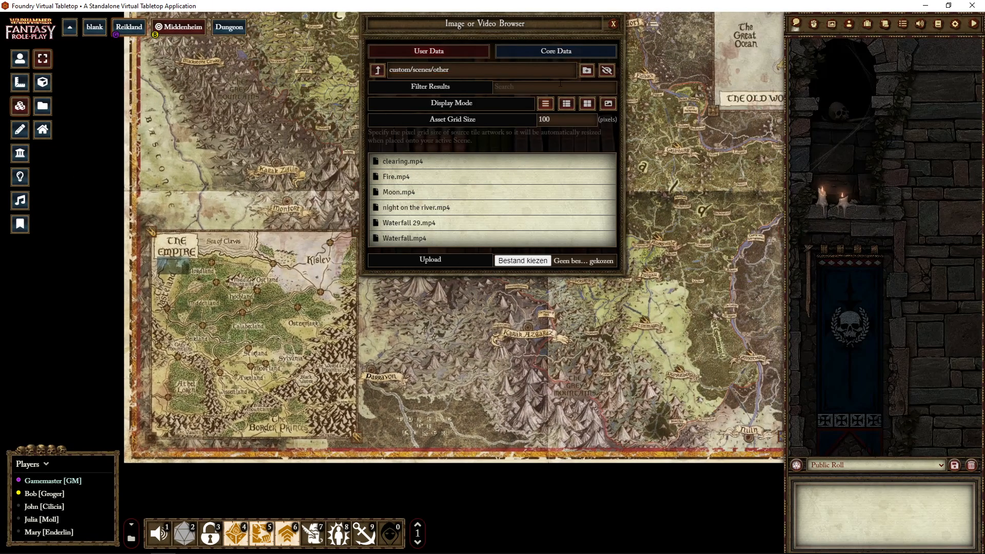
click(612, 24)
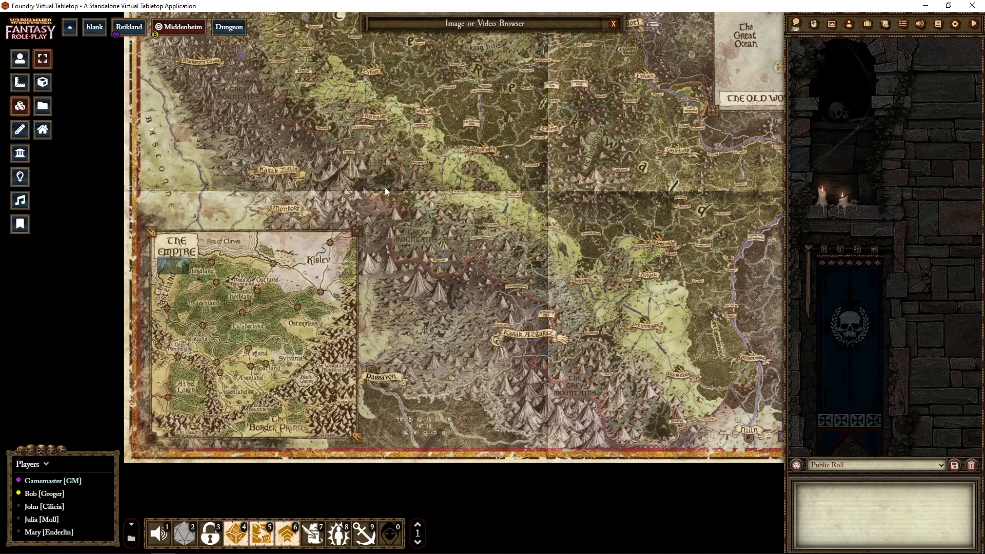
- Create a tile between Hochland and Kislev on the Empire map using Fire.mp4, and resize it slightly wider and shorter
scroll(466, 303, up, 15)
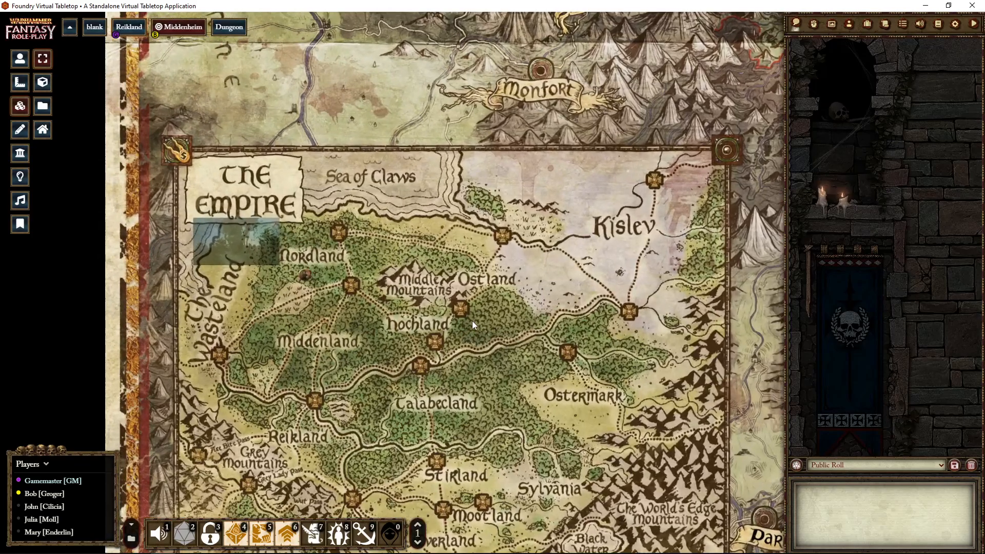
scroll(472, 322, up, 3)
drag(398, 160, 676, 337)
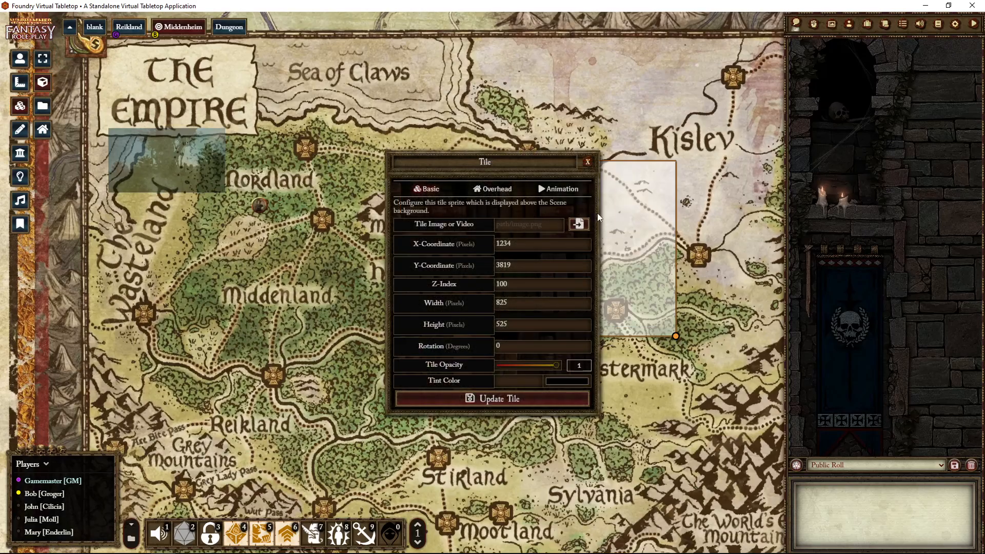
click(578, 224)
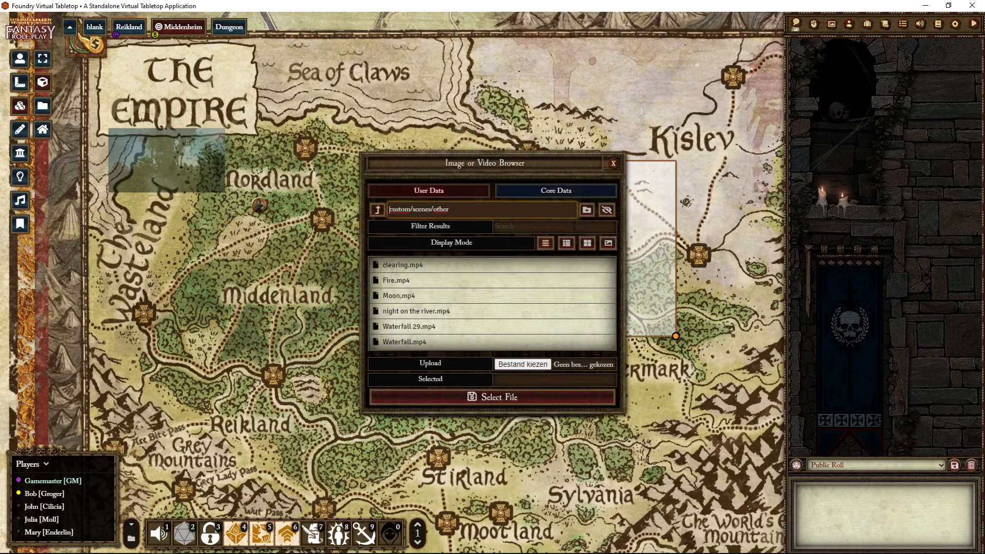
click(407, 282)
click(477, 398)
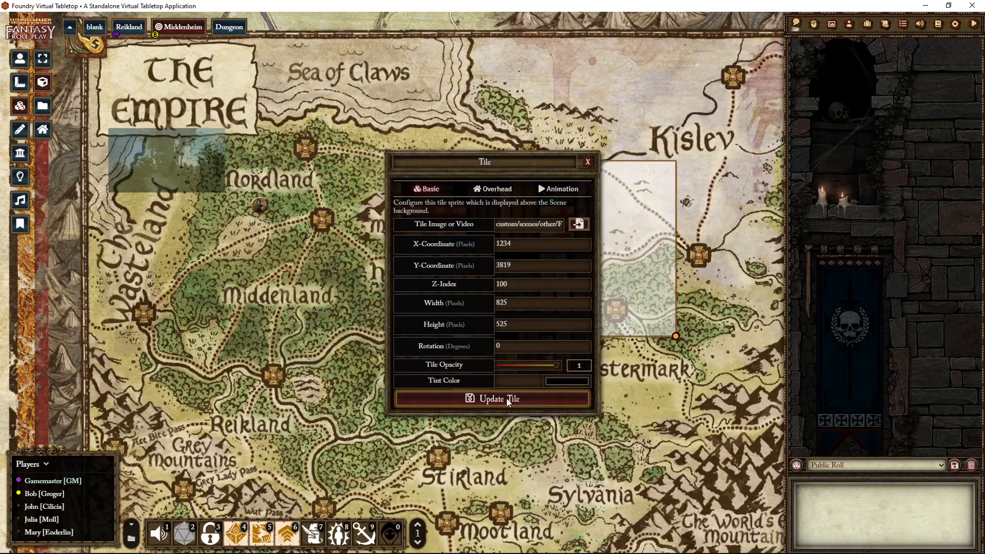
click(506, 399)
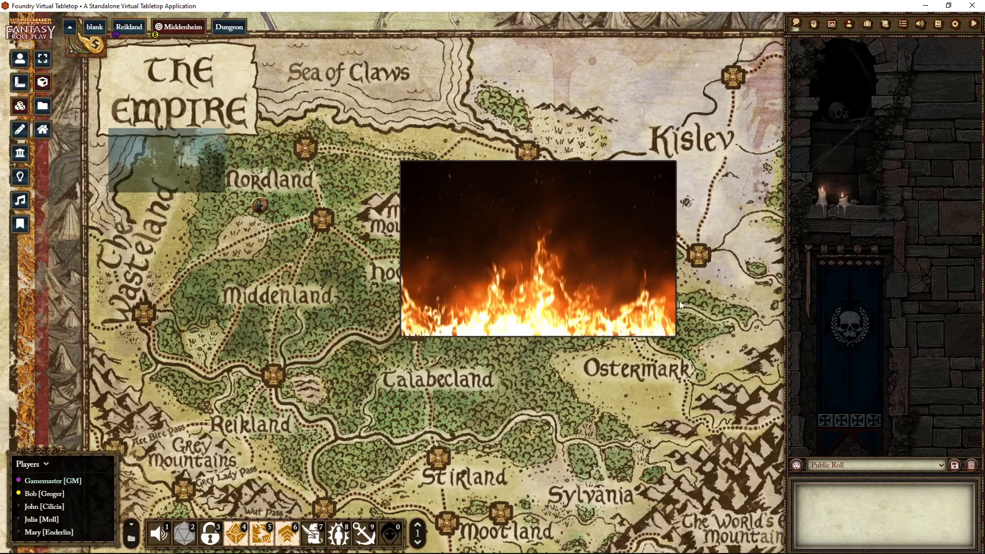
click(596, 280)
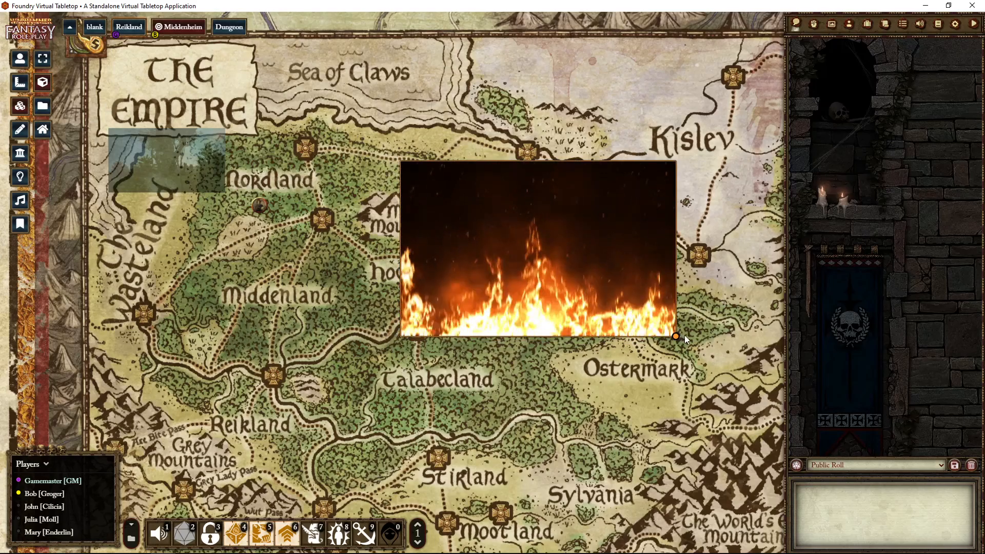
drag(676, 336, 688, 318)
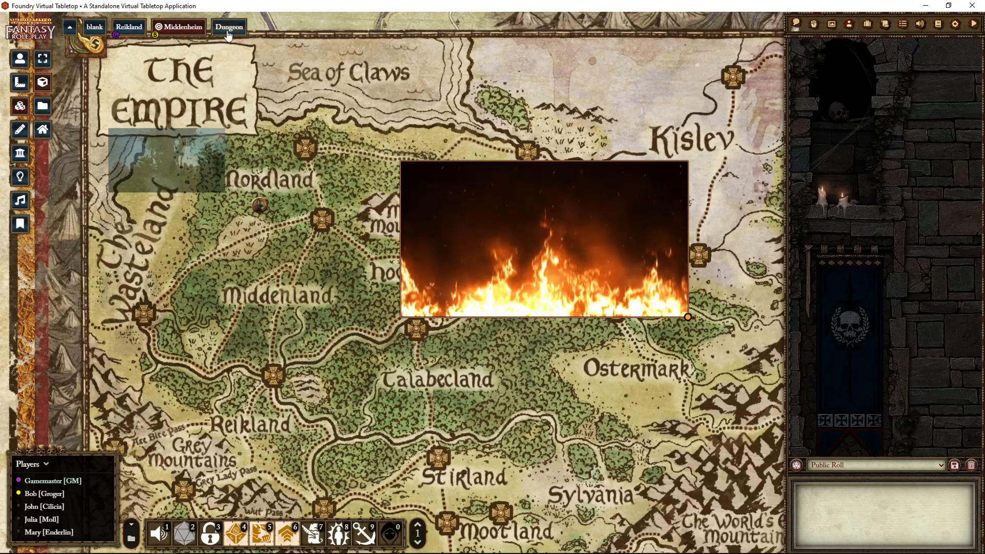
- Switch to the Middenheim scene and move the market, fire and building tiles off the city to the map's western edge
click(191, 29)
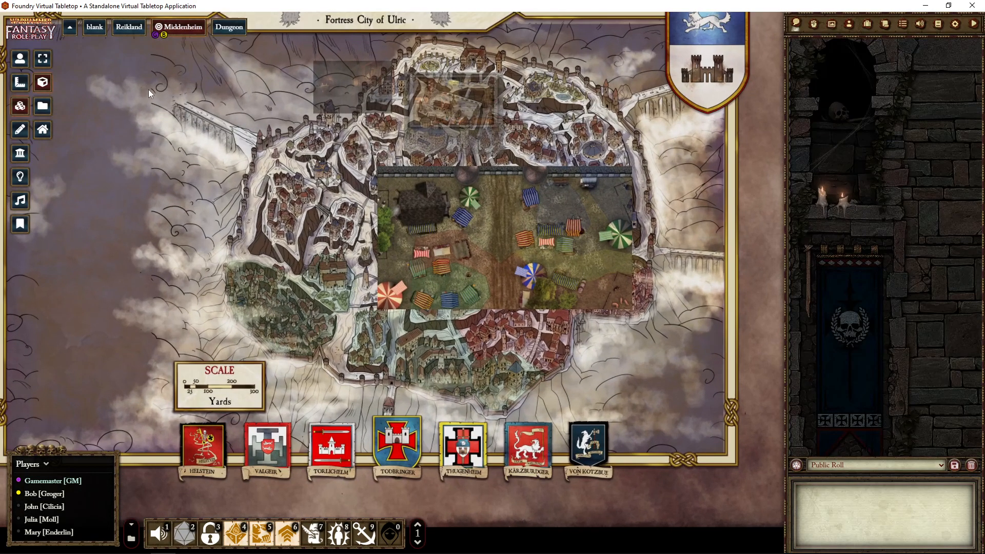
drag(148, 90, 329, 112)
scroll(335, 182, down, 6)
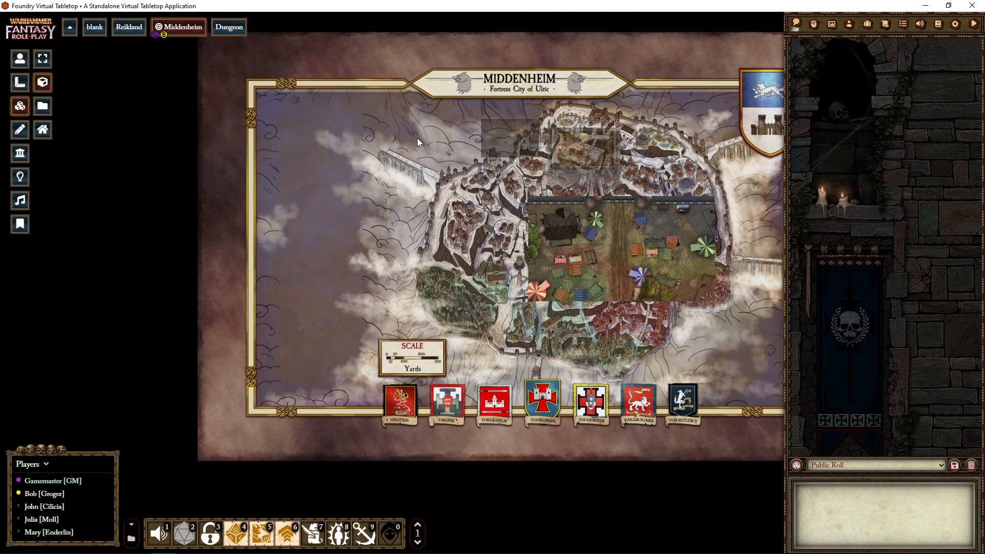
drag(429, 194, 343, 239)
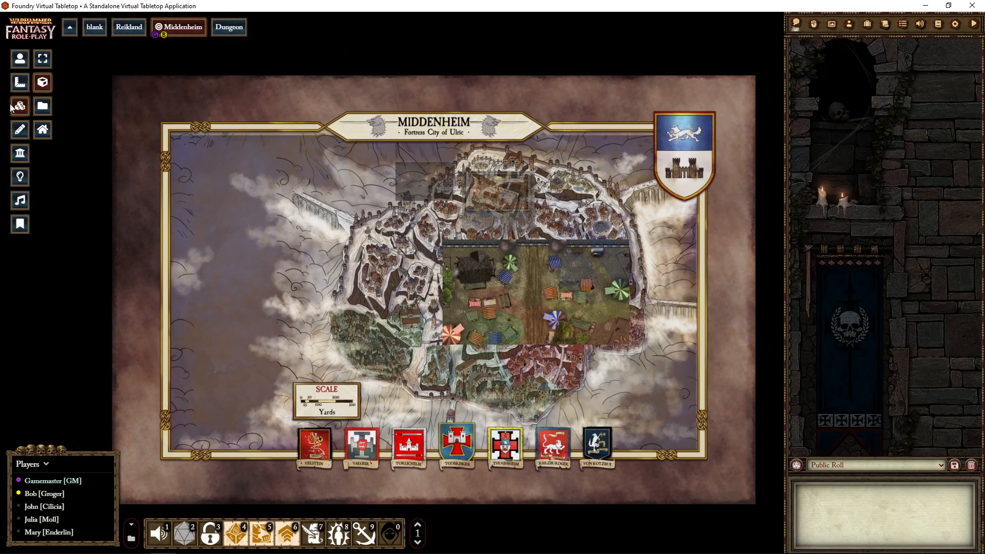
drag(508, 288, 112, 121)
drag(429, 183, 158, 266)
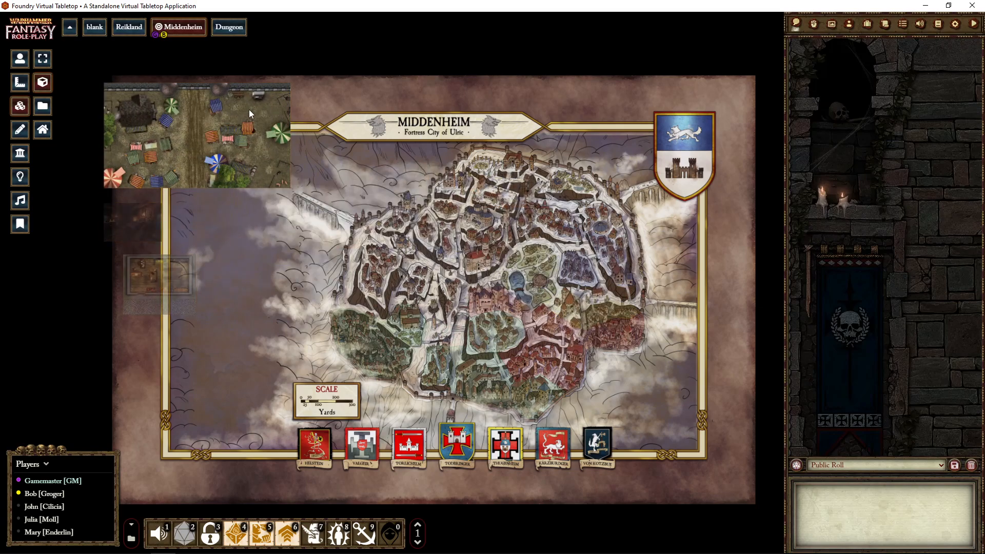
- Hide the market tile, move it over the western city and back to the map's northwest corner, and shift the building tile slightly south
click(293, 83)
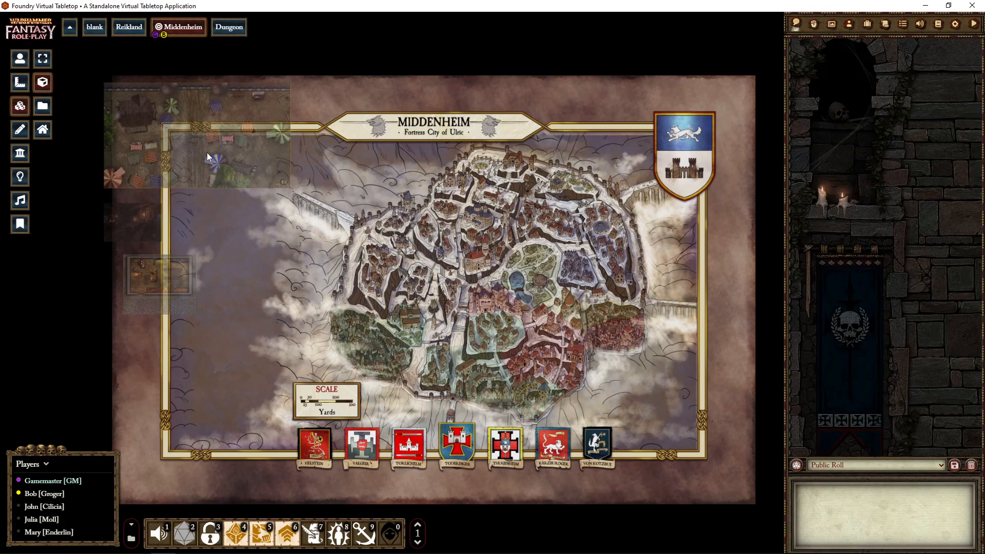
drag(176, 135, 396, 249)
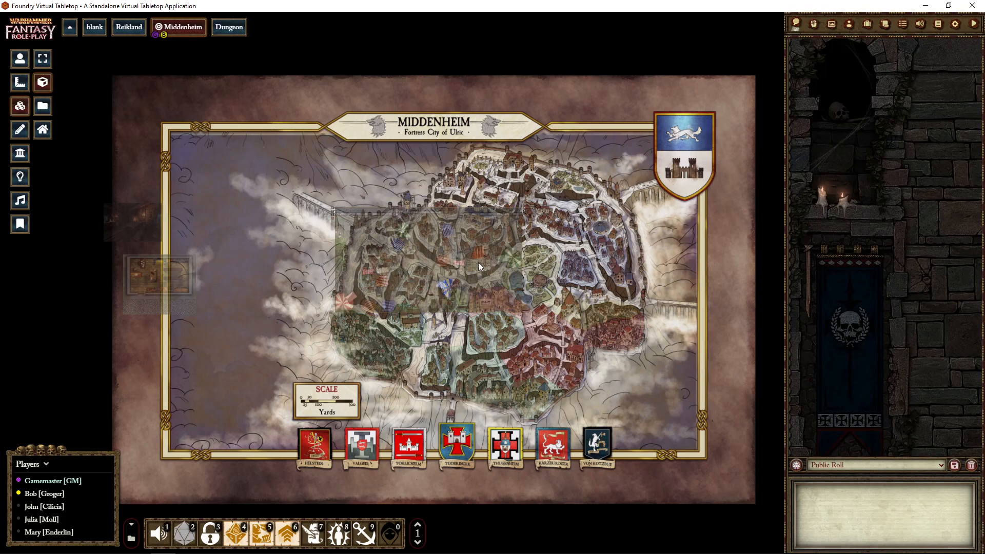
drag(479, 263, 201, 180)
drag(518, 304, 158, 317)
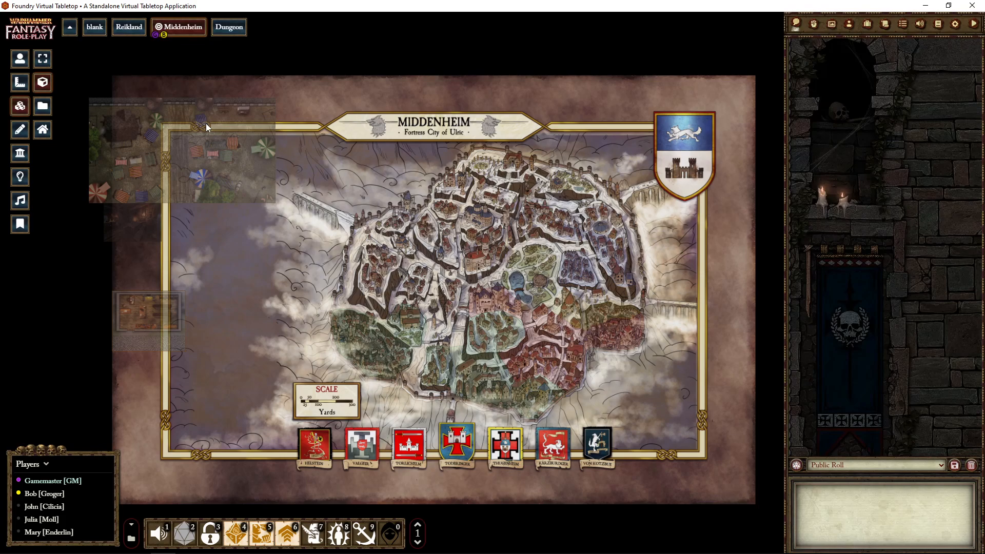
- Switch to the Dungeon scene, return to token control, and move the character token into the large square room
click(213, 23)
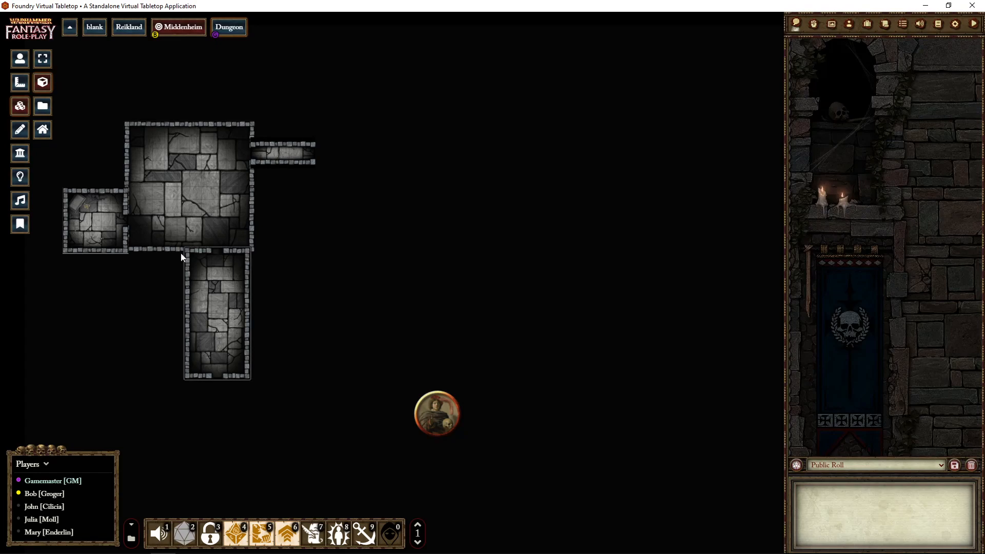
click(179, 31)
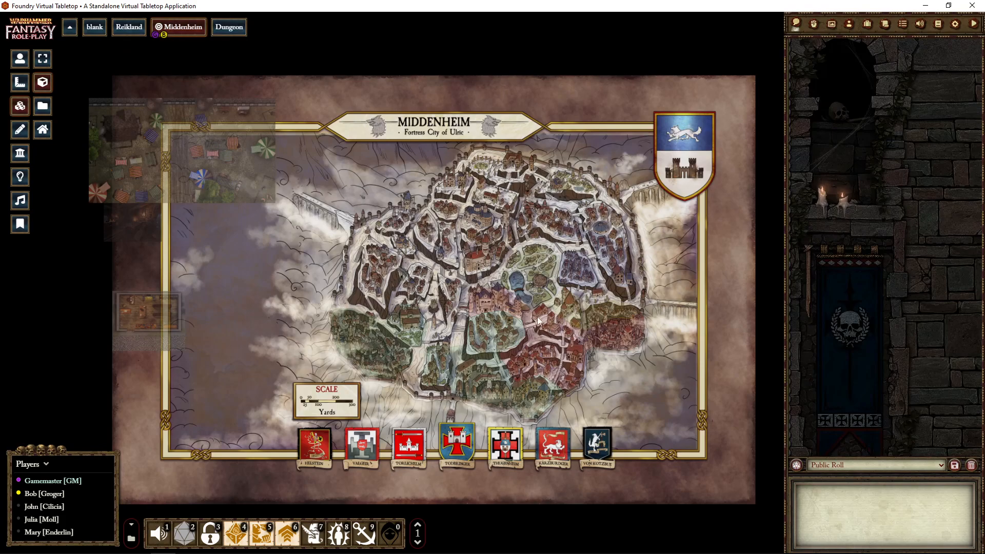
click(235, 33)
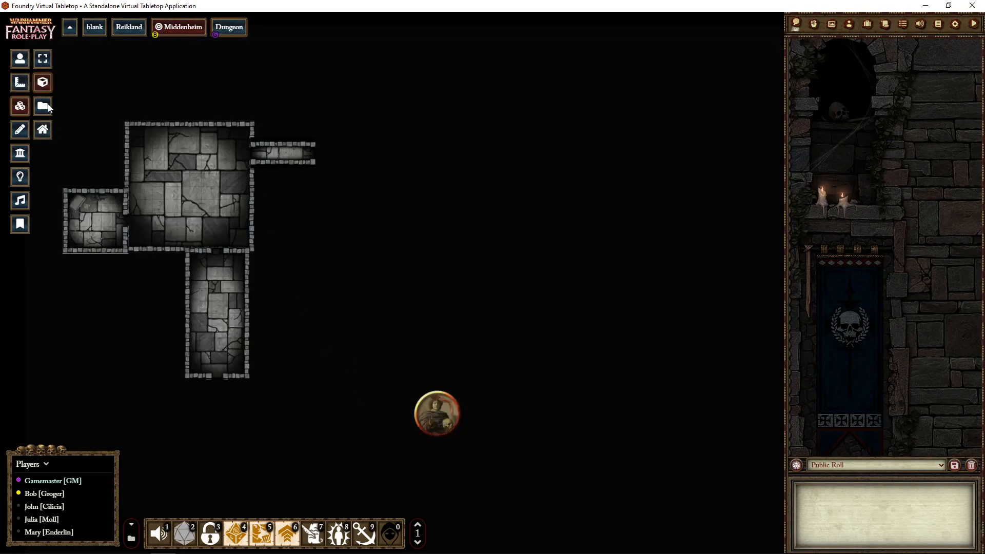
click(24, 60)
drag(436, 413, 204, 174)
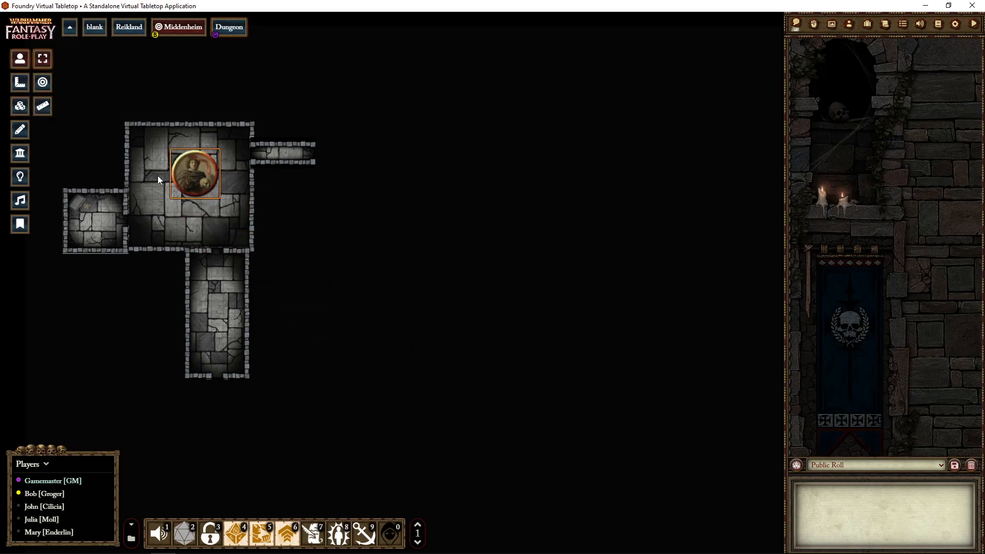
drag(293, 199, 462, 250)
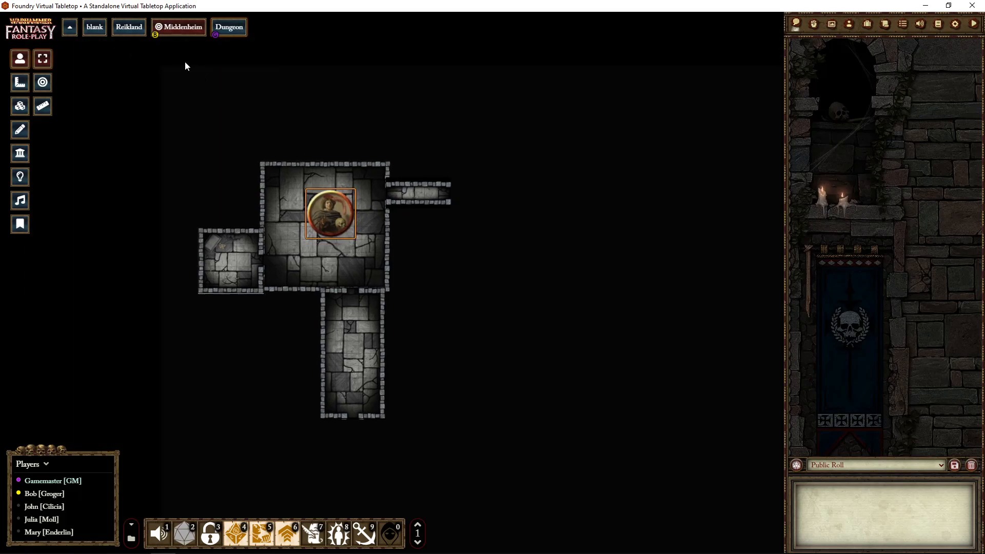
- Set the Middenheim scene's grid size to 50 pixels and save the scene configuration
right_click(175, 31)
click(182, 45)
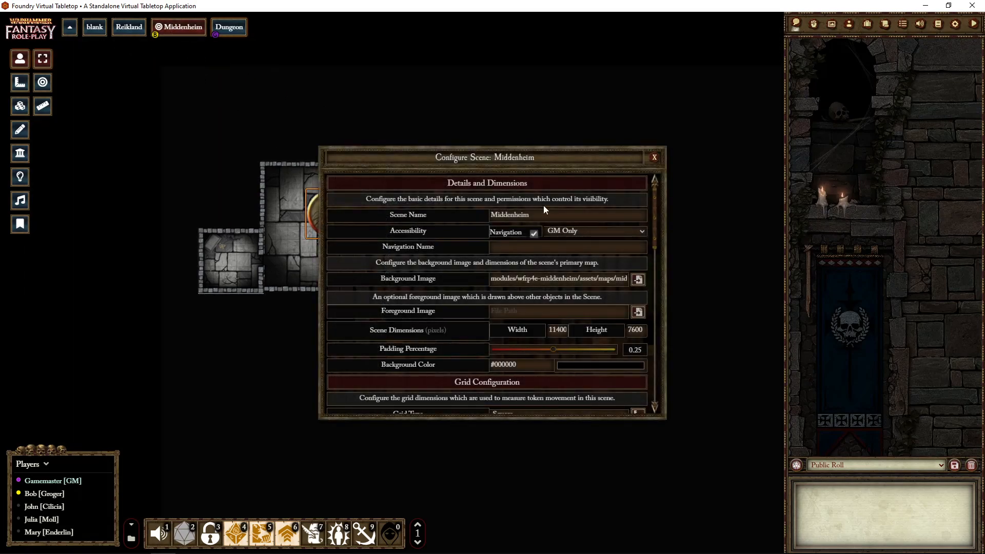
scroll(550, 370, down, 3)
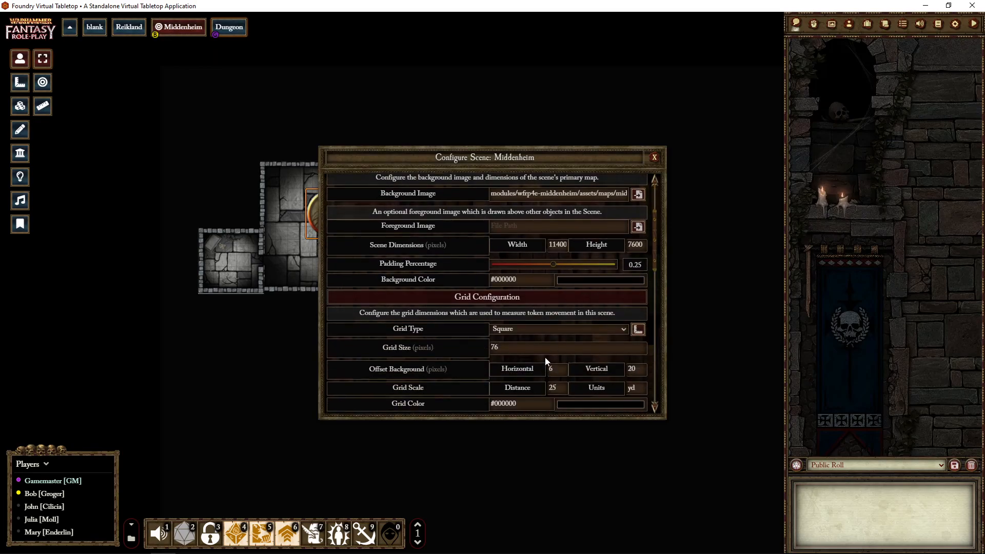
double_click(537, 349)
text(50)
drag(657, 235, 667, 406)
click(581, 406)
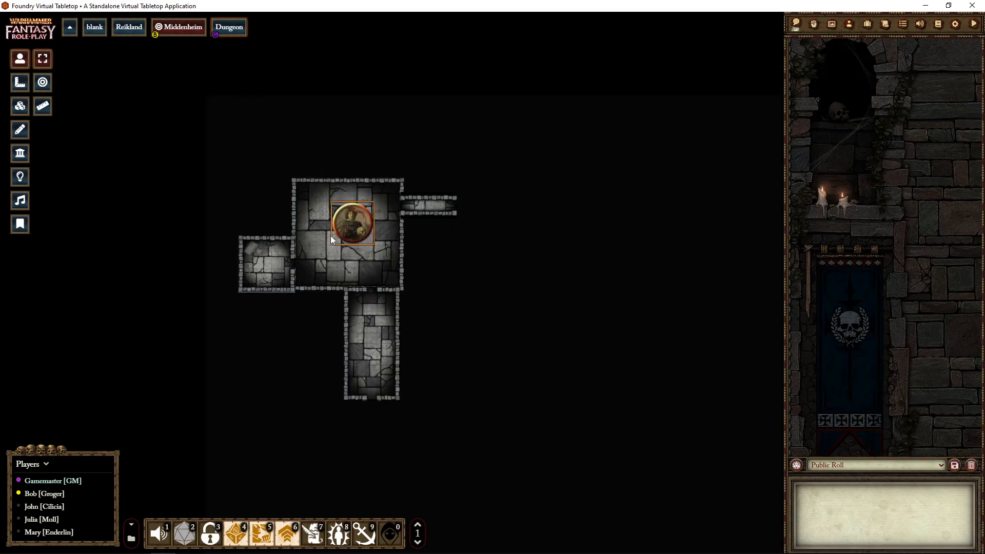
- Reopen the Middenheim scene configuration, set the grid size to 120 pixels, and save the changes
right_click(177, 27)
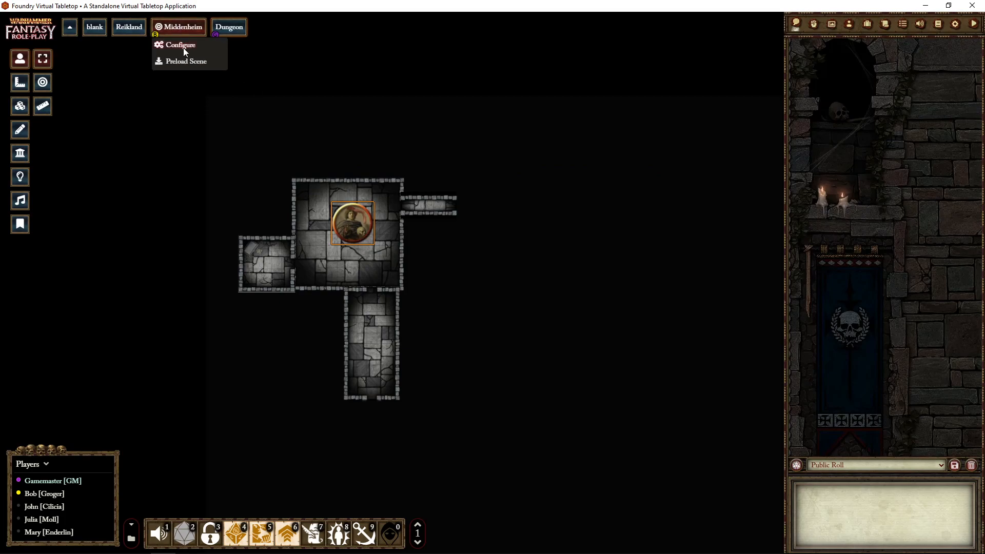
click(177, 47)
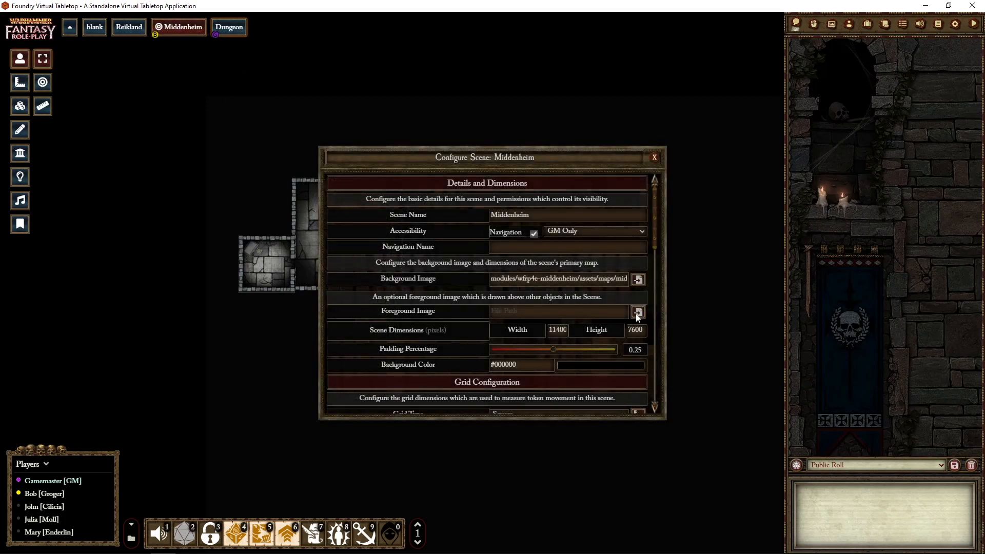
scroll(661, 230, down, 6)
scroll(669, 277, up, 4)
scroll(435, 312, down, 1)
double_click(514, 302)
text(100)
key(BackSpace)
key(BackSpace)
text(20)
drag(654, 250, 659, 370)
click(510, 402)
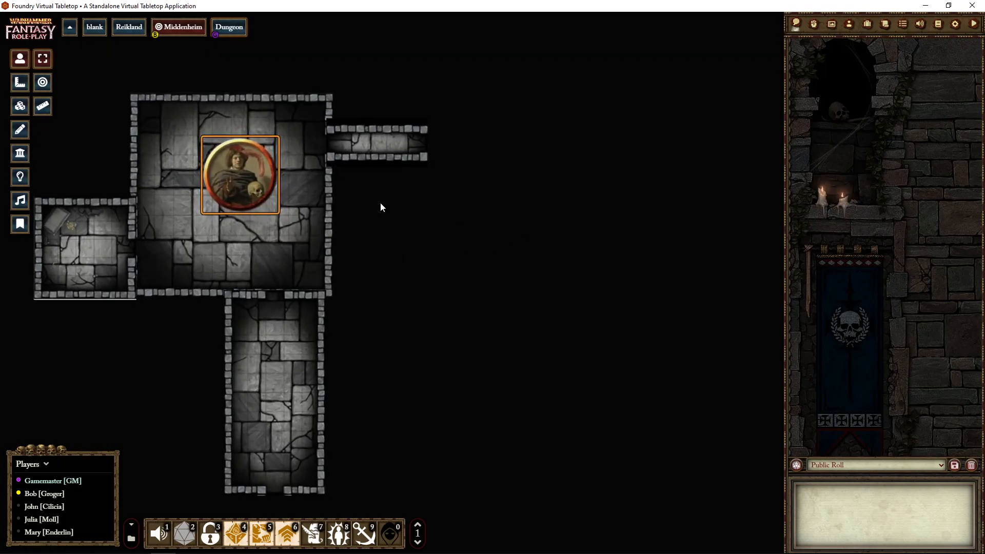
- Set the Dungeon scene's grid size to 50 pixels and save the scene configuration
right_click(220, 31)
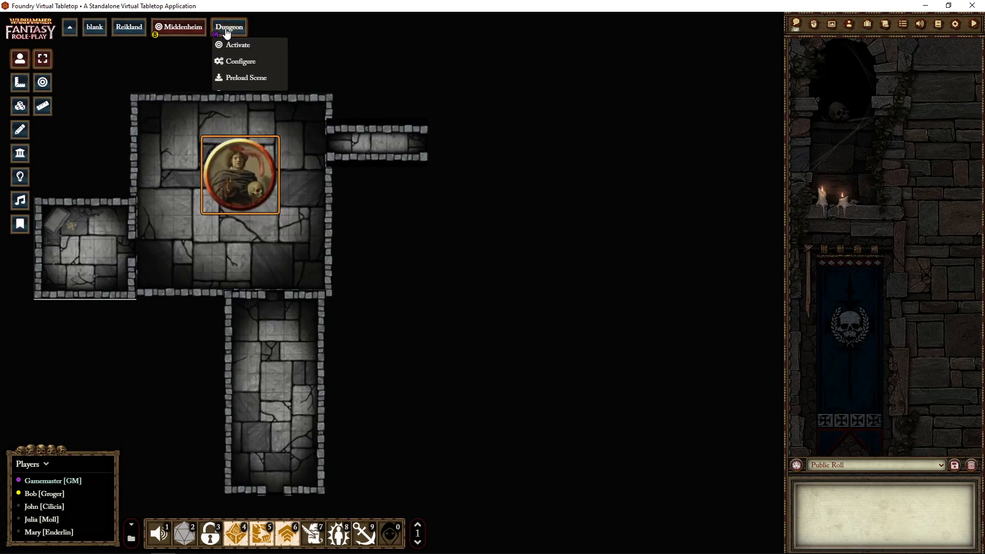
click(234, 64)
scroll(657, 251, down, 2)
scroll(658, 257, down, 2)
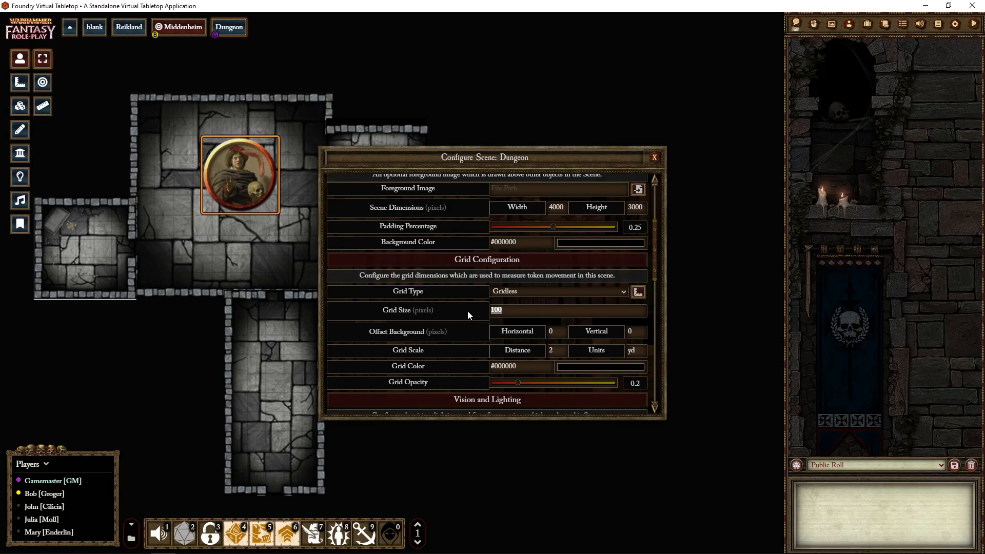
text(5)
drag(656, 251, 671, 386)
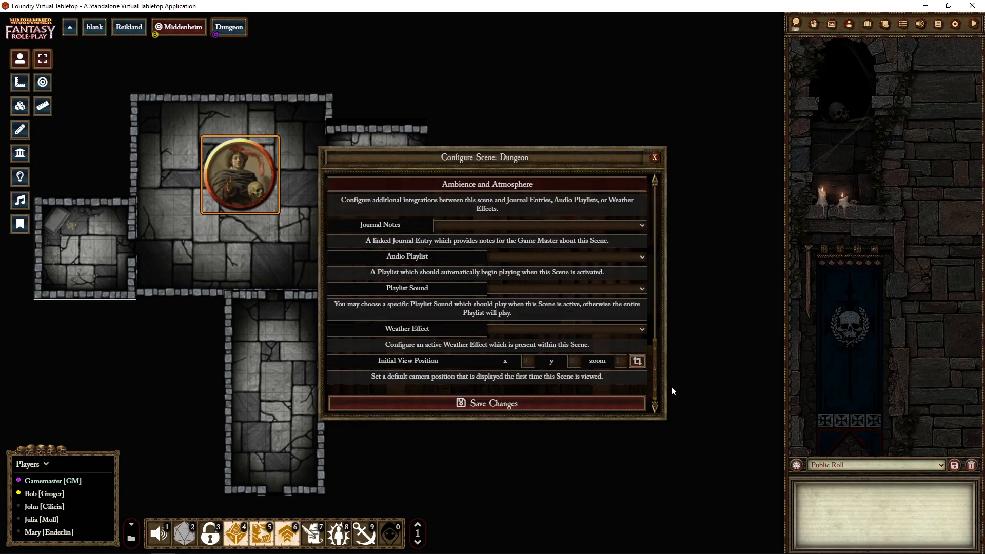
click(587, 403)
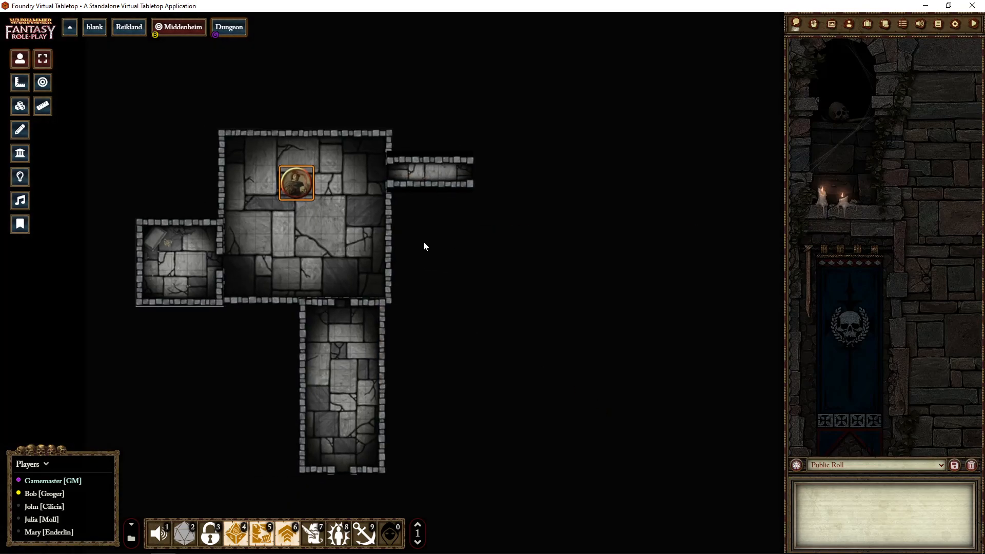
- Move the character token lower within the square room, and move it into the narrow corridor on the room's east side
drag(302, 184, 291, 215)
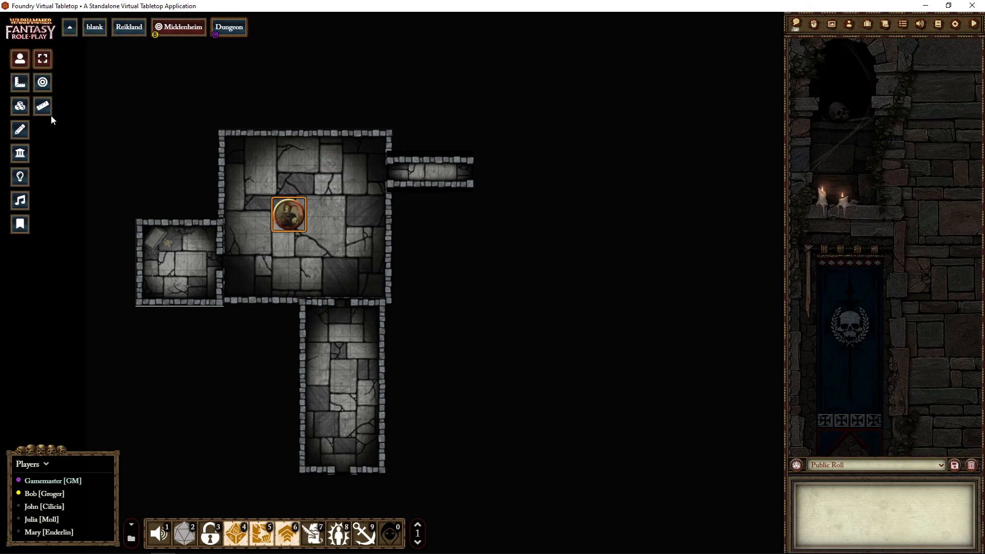
click(17, 109)
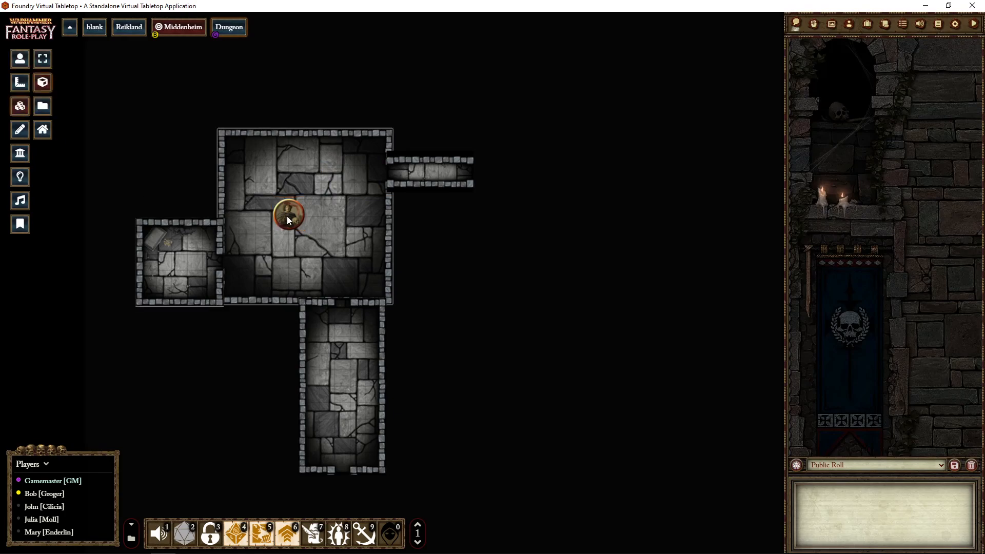
click(19, 58)
drag(288, 218, 442, 171)
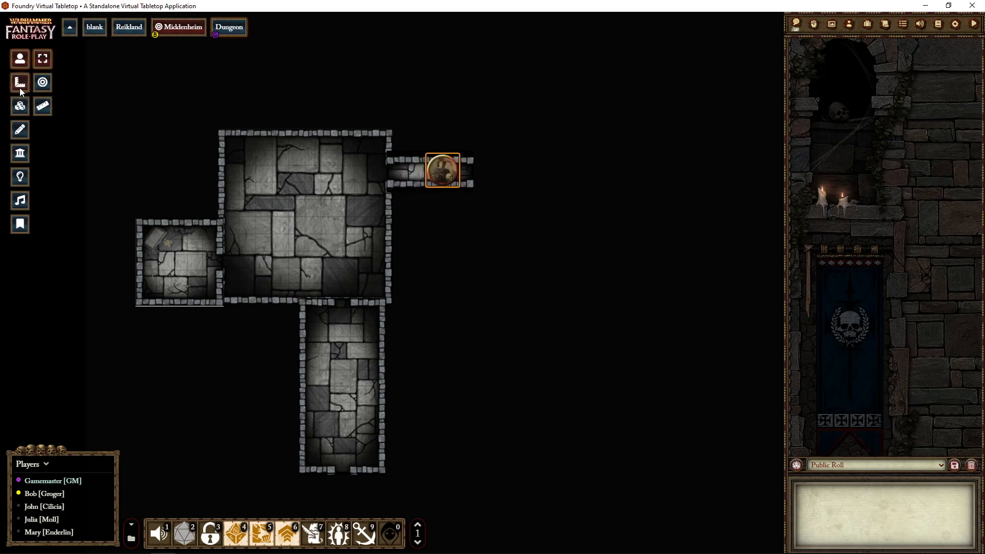
- Browse the tile images to the custom/tiles/dungeon folder
click(20, 108)
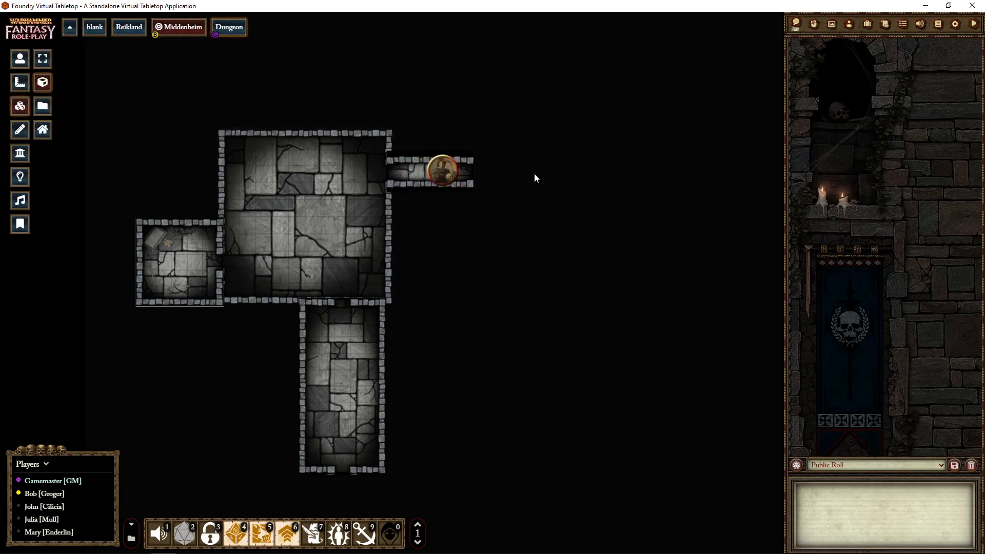
click(42, 106)
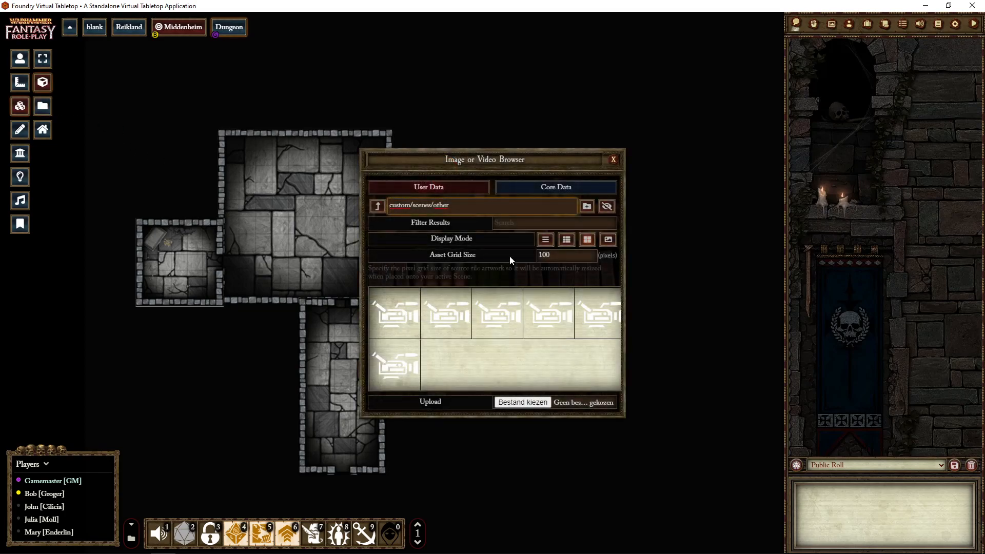
click(378, 206)
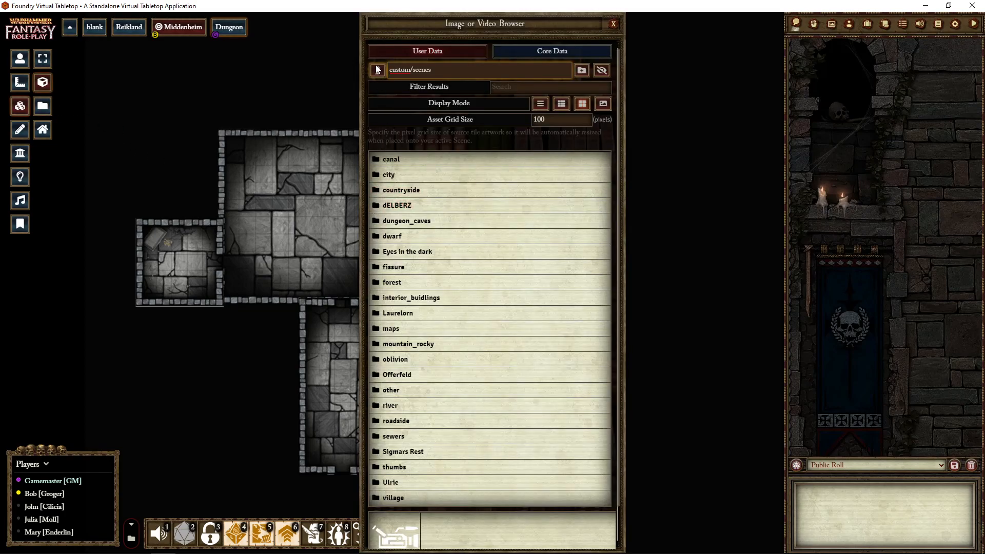
click(377, 70)
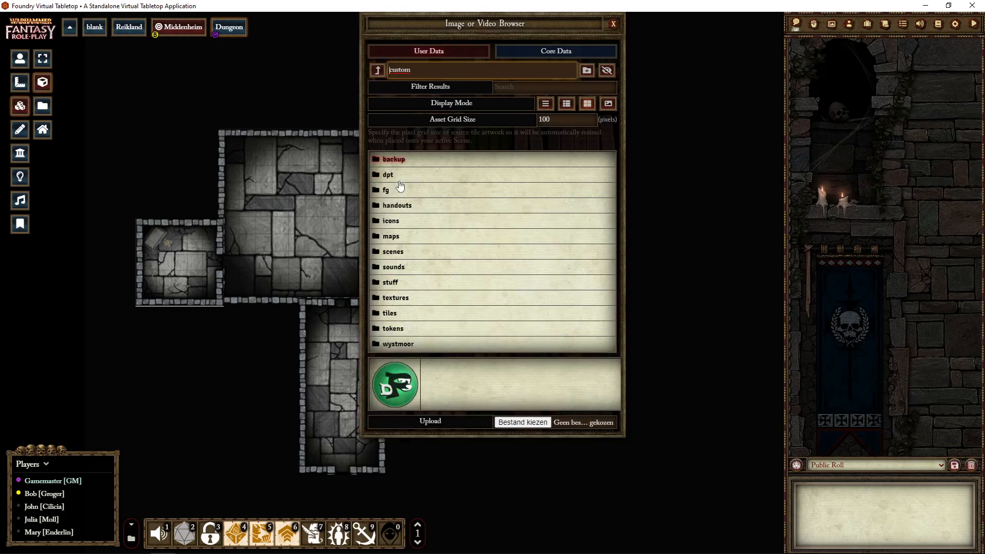
click(390, 313)
click(394, 160)
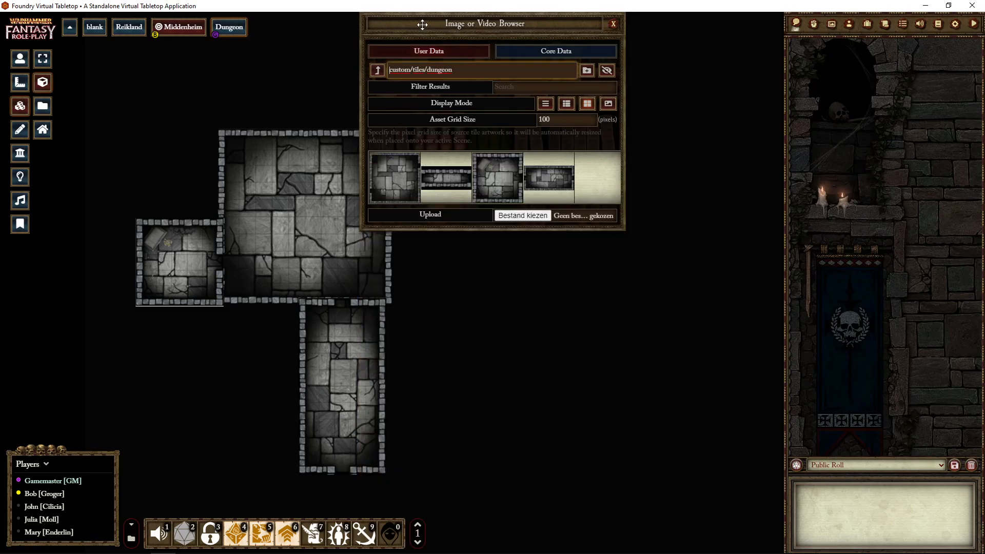
- Add another square room tile, enlarge it, and align its west doorway with the east end of the narrow corridor
drag(422, 25, 777, 146)
drag(749, 300, 655, 286)
drag(554, 199, 552, 128)
drag(655, 217, 684, 265)
drag(582, 187, 586, 148)
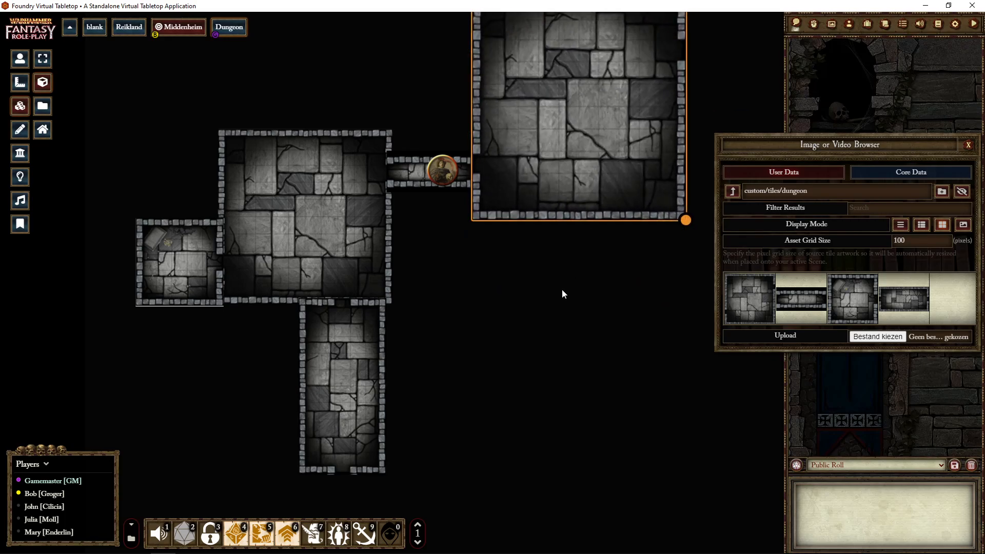
- Place and delete an extra square room tile, and add the narrow corridor tile in the empty area south of the large eastern room
drag(749, 308, 543, 345)
key(Delete)
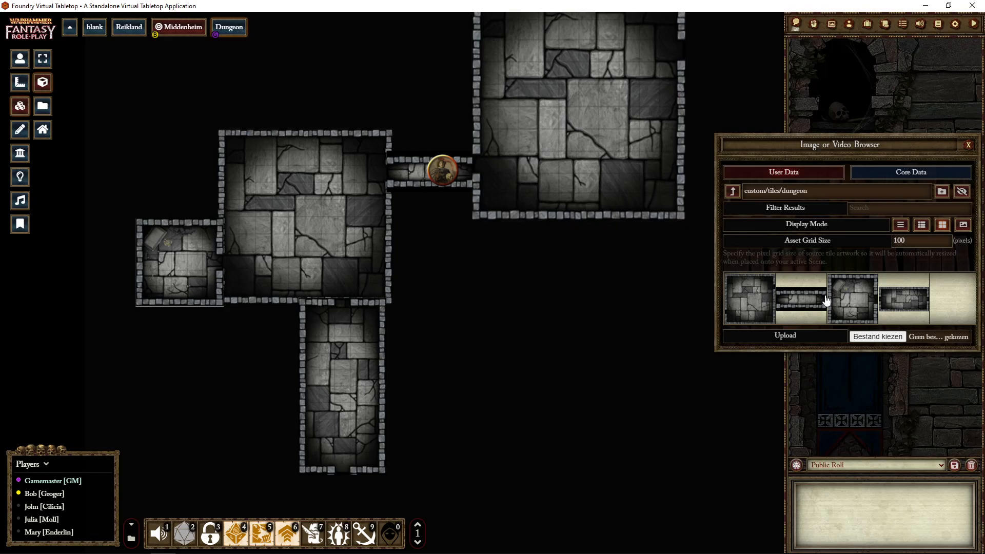
drag(801, 308, 530, 316)
right_click(525, 312)
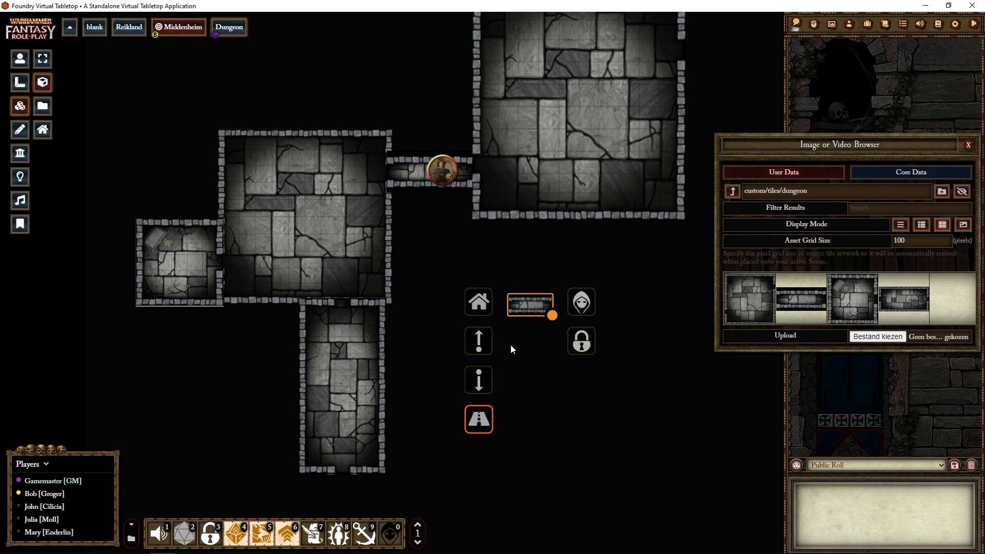
- Set the new corridor tile's rotation to 90 degrees and update the tile
double_click(533, 302)
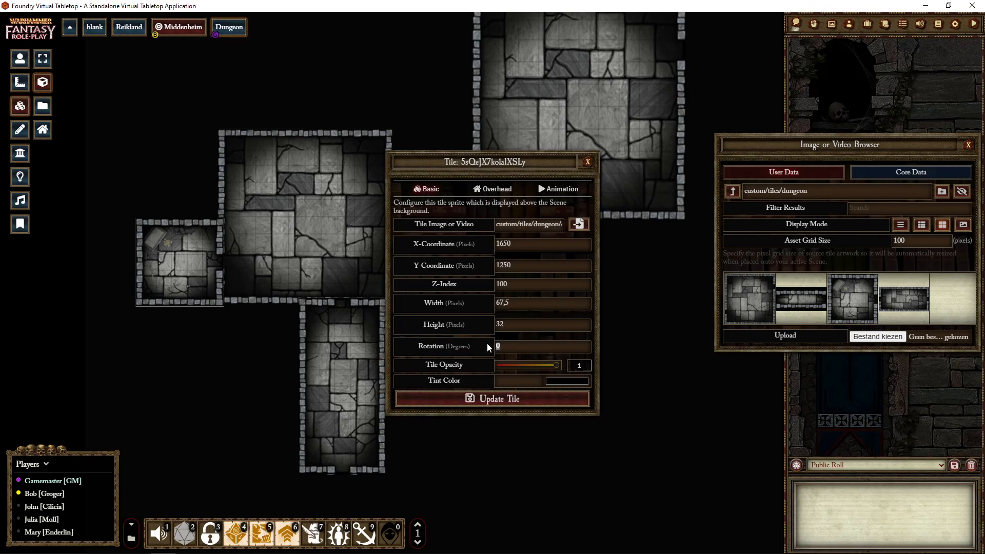
key(Return)
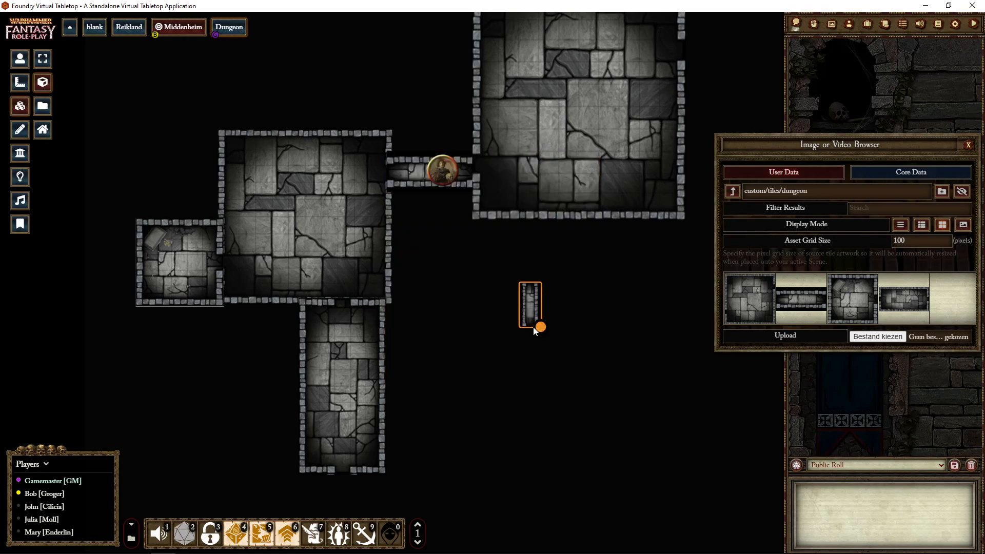
click(310, 240)
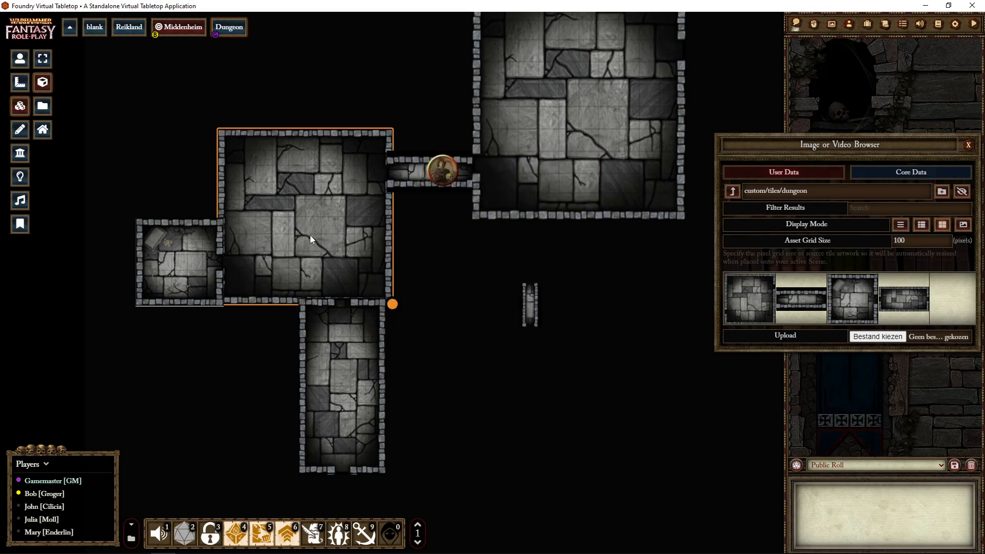
- Change the small corridor tile's rotation to -90 degrees and close the image browser
double_click(528, 307)
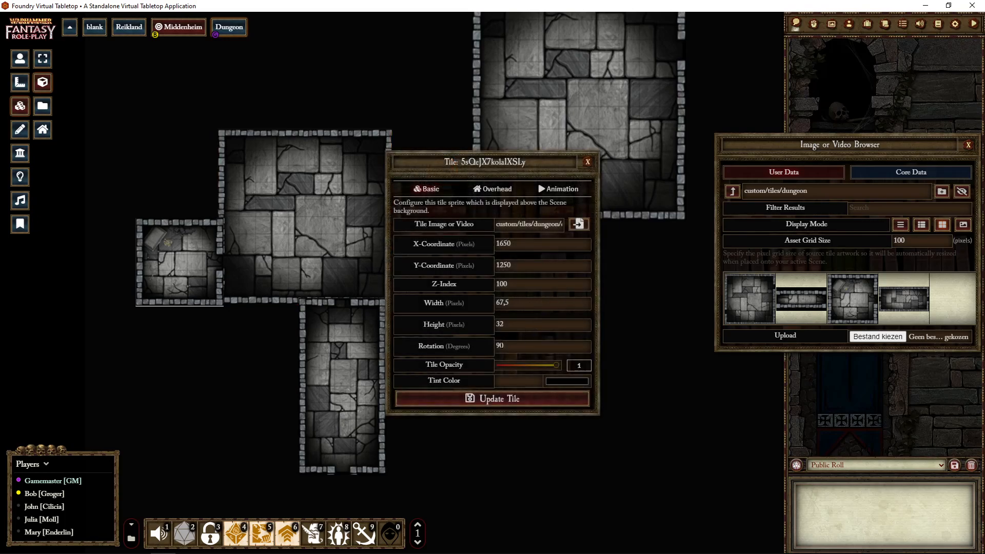
click(497, 346)
text(-)
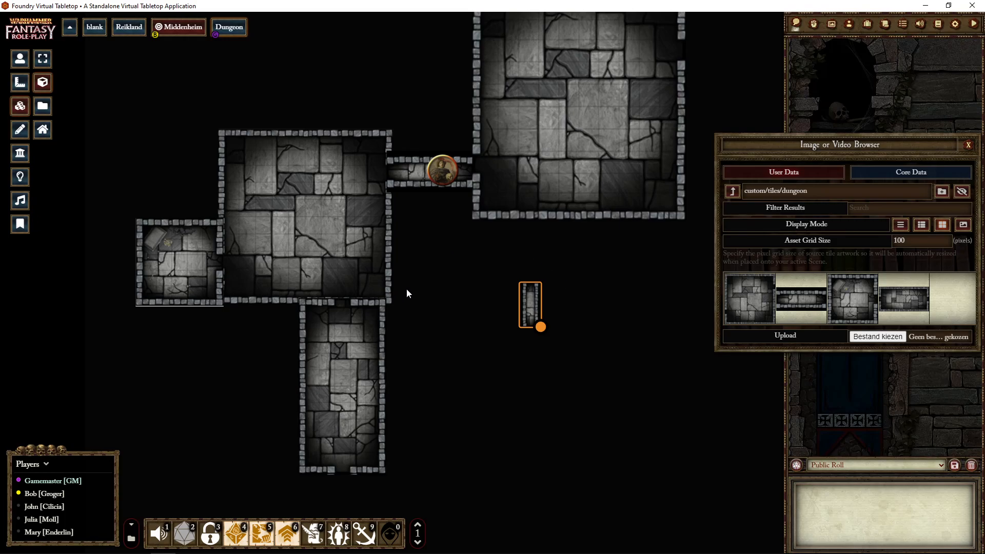
click(968, 145)
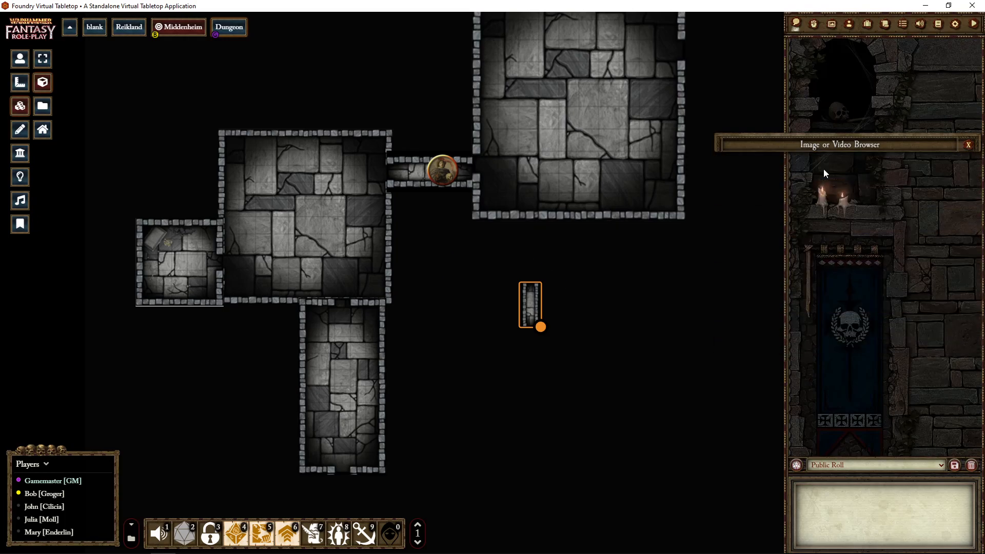
scroll(291, 300, down, 3)
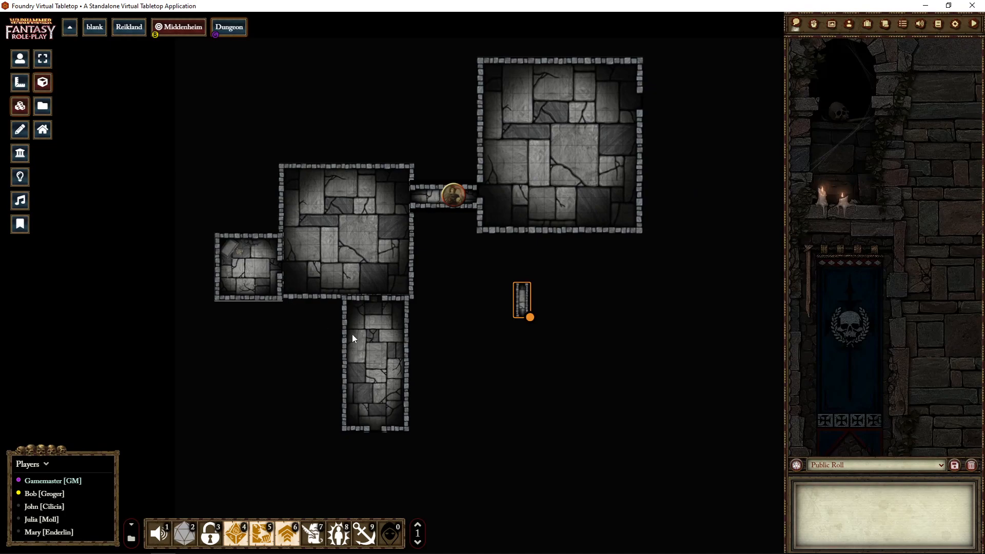
scroll(405, 342, down, 5)
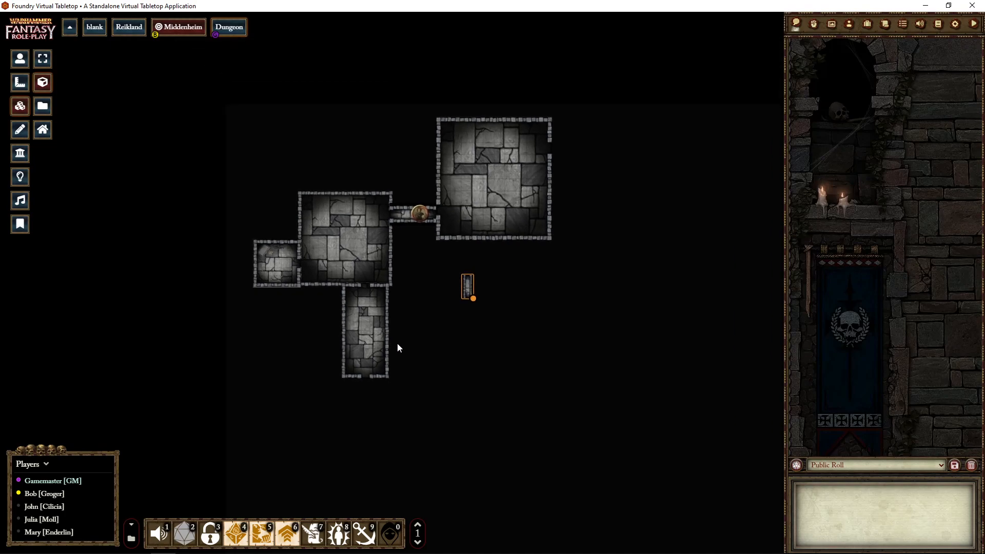
drag(341, 326, 308, 302)
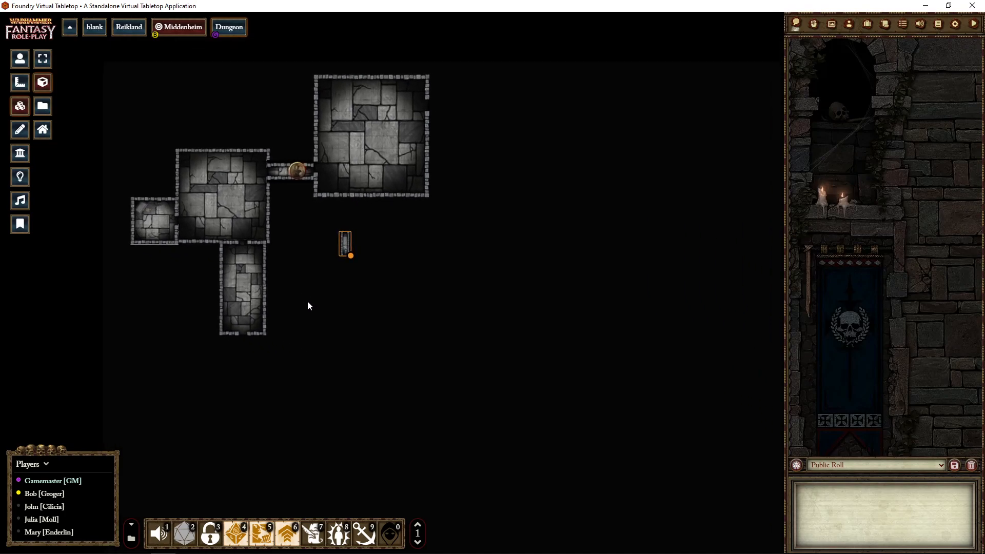